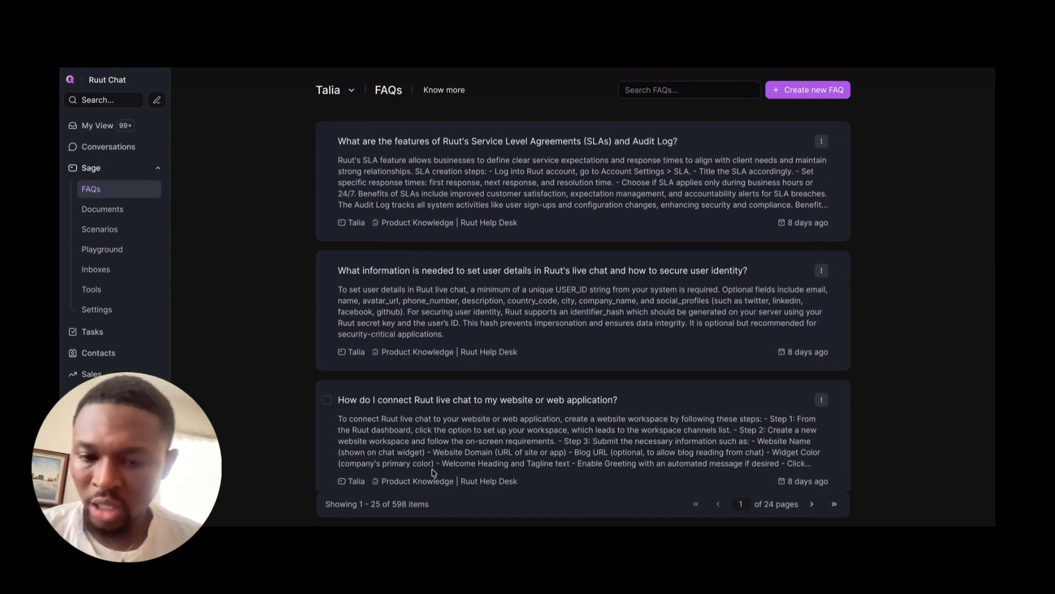
# Step: Start creating a new assistant and name it "Michael"
pyautogui.moveTo(391, 505); pyautogui.dragTo(406, 505)
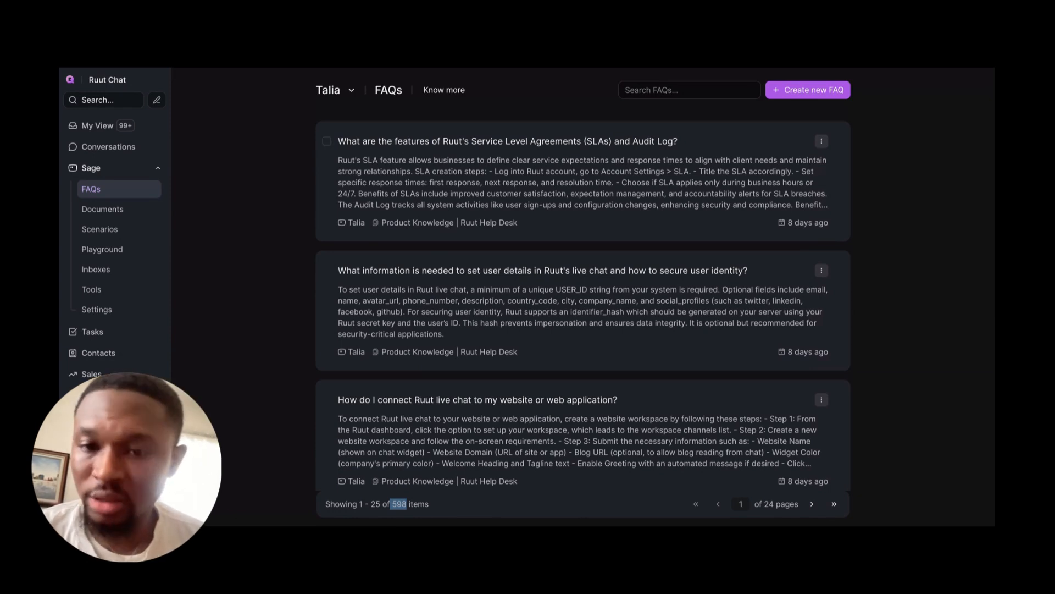
pyautogui.click(354, 92)
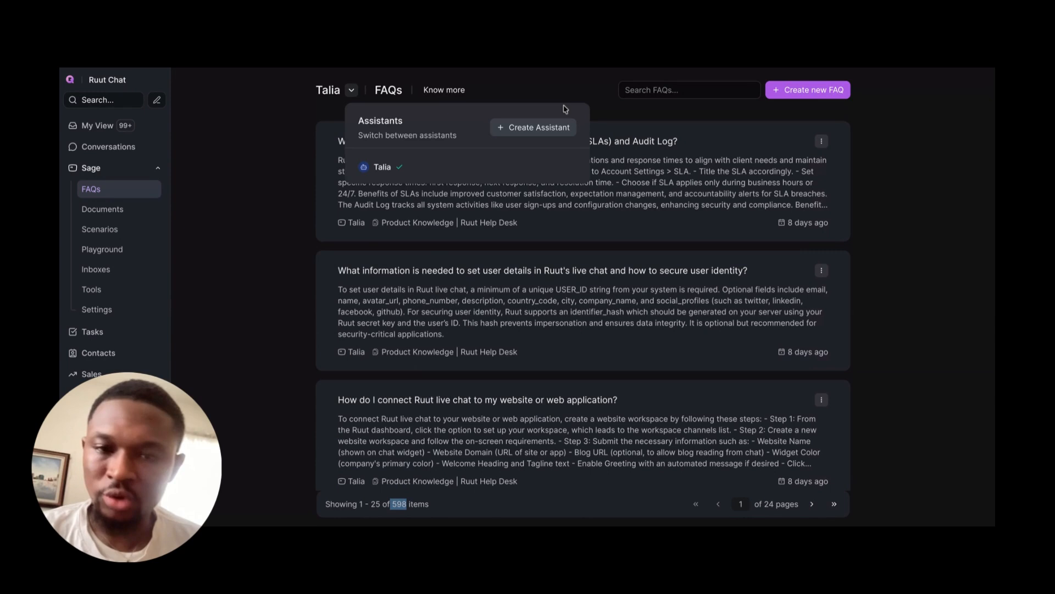
pyautogui.click(529, 129)
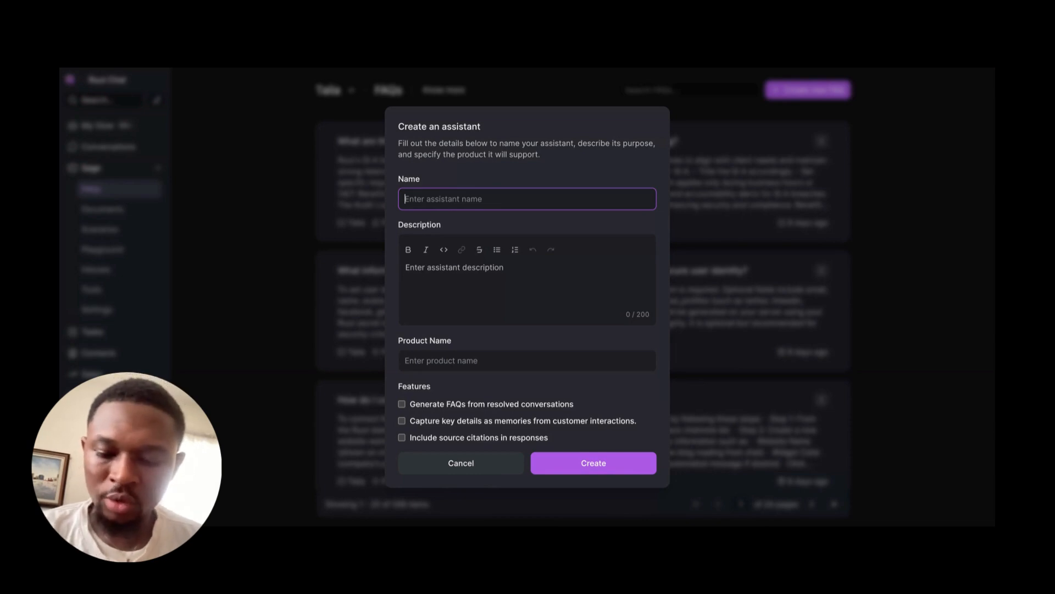
pyautogui.write('Michae')
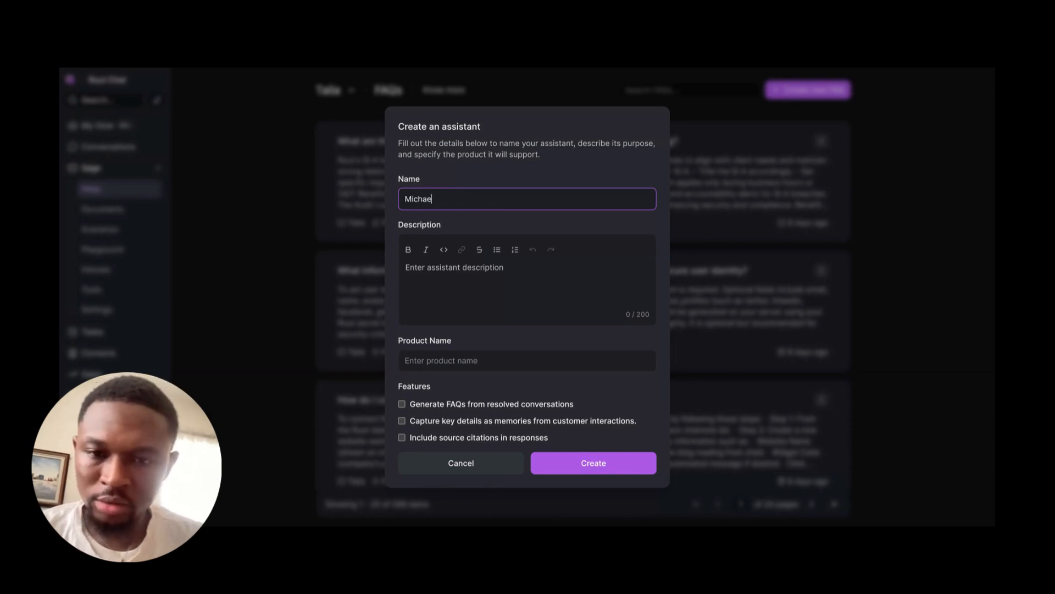
pyautogui.write('l')
# Step: Enter "A customer experience assistant for flutterwave" as the assistant's description
pyautogui.click(452, 274)
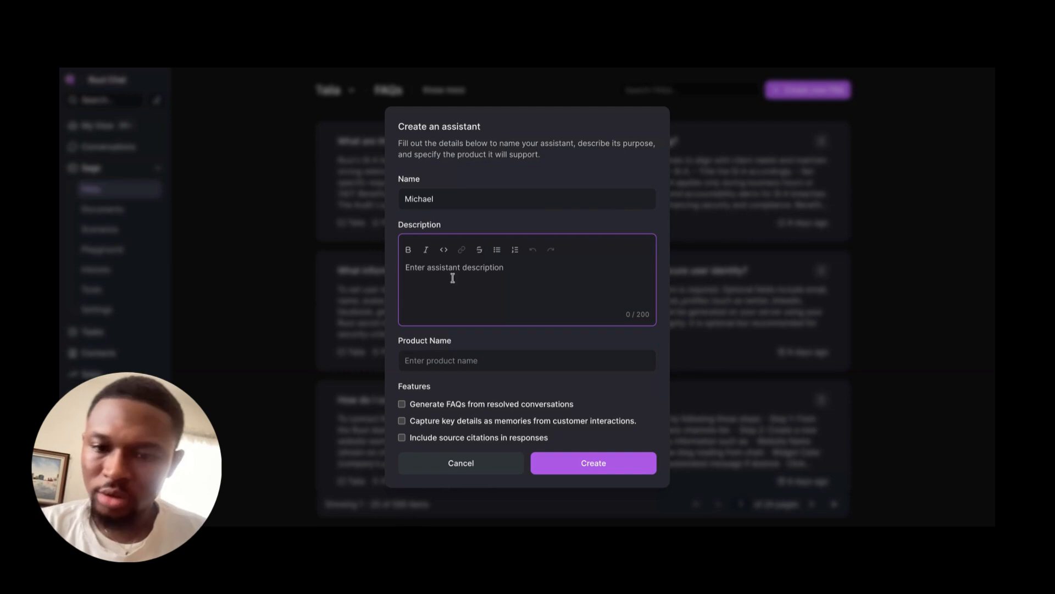
pyautogui.write('A')
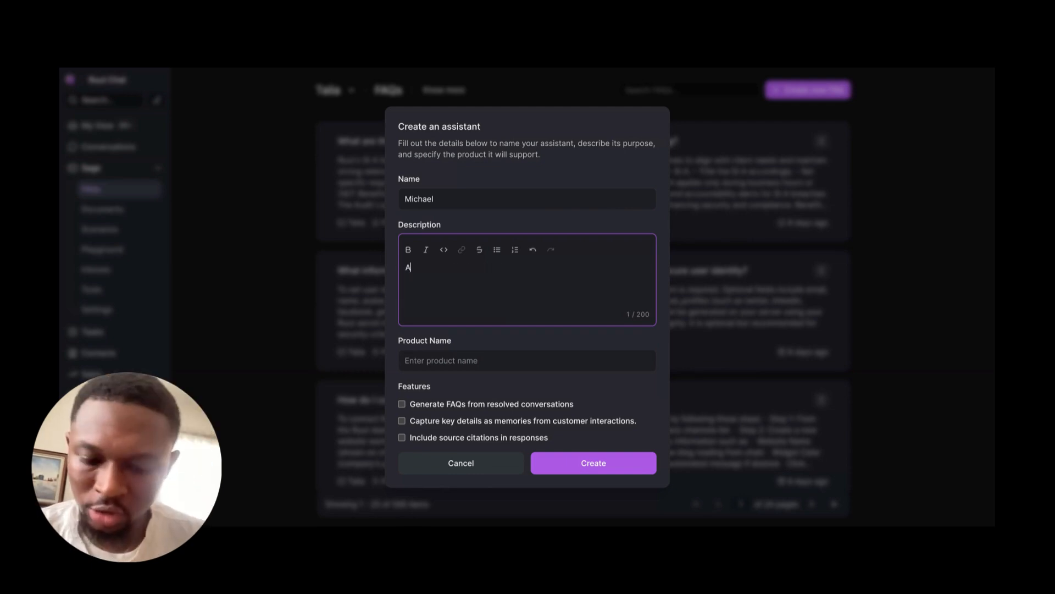
pyautogui.write(' customer exper')
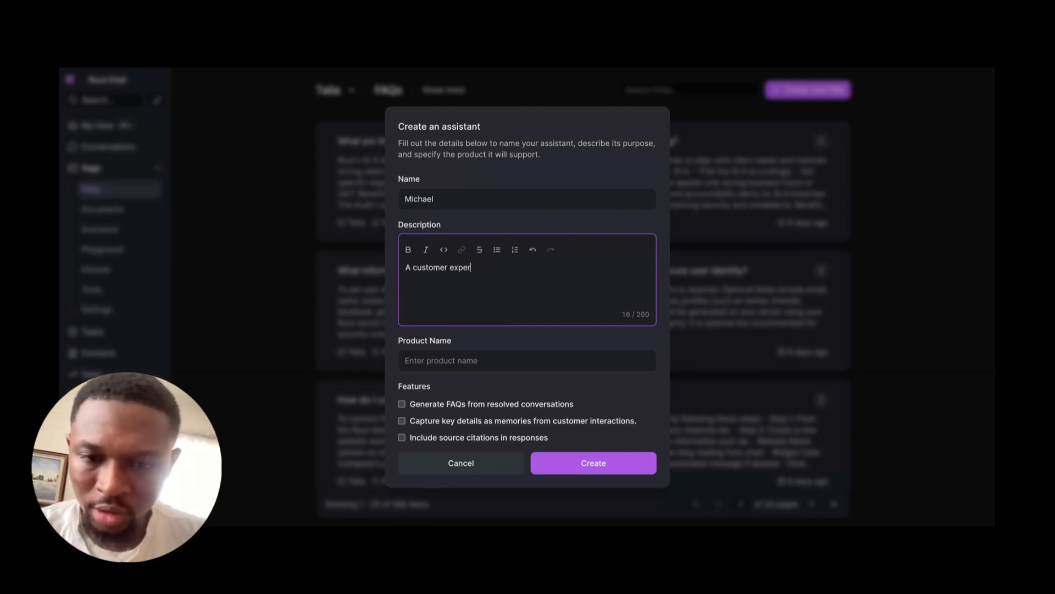
pyautogui.write('ience assi')
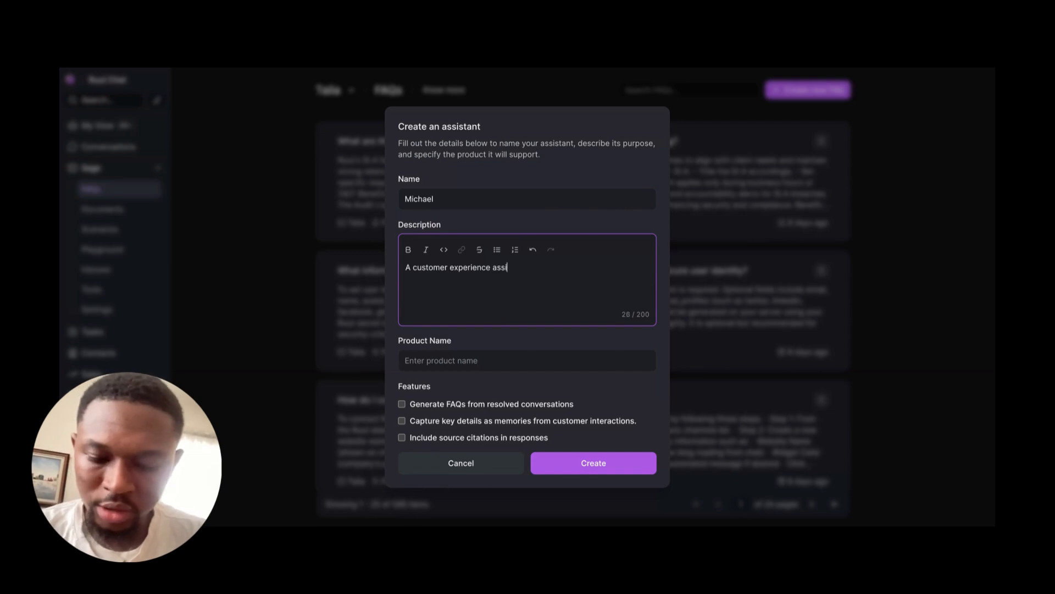
pyautogui.write('stant for flutte')
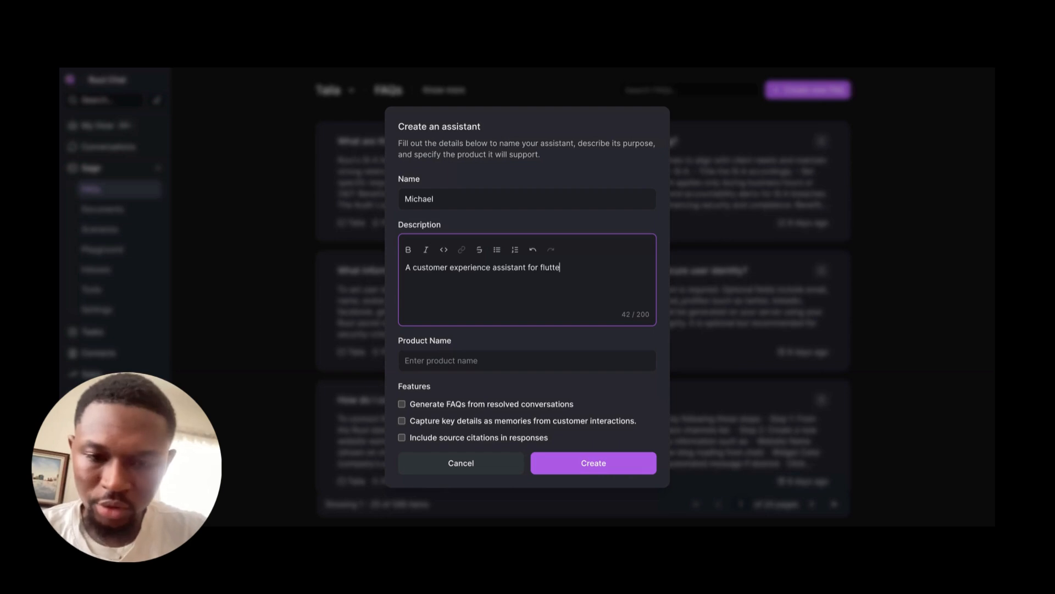
pyautogui.write('rwave')
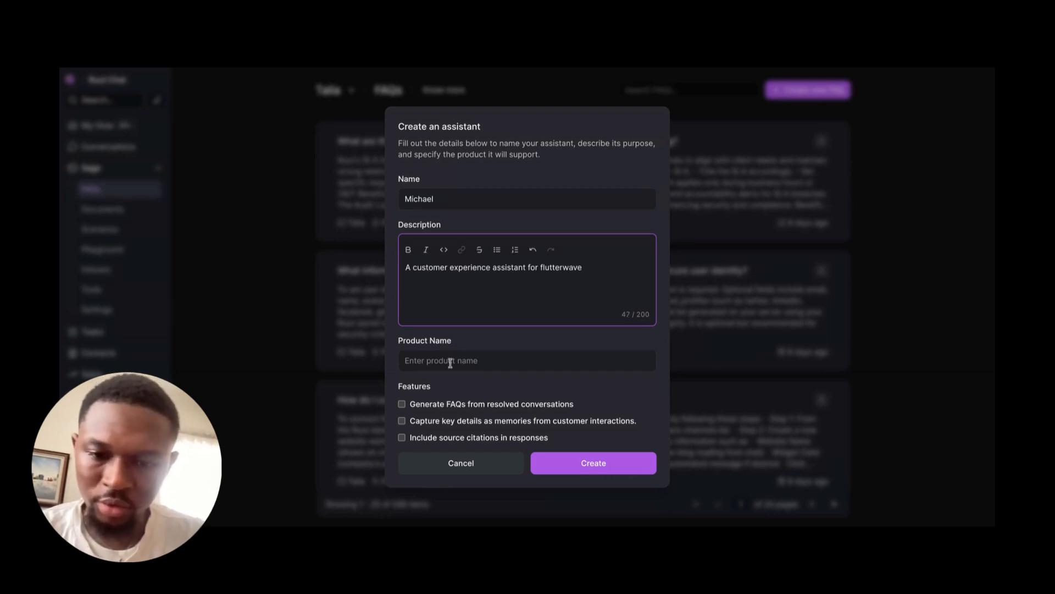
# Step: Set the product name to "Flutterwave" and enable generating FAQs from resolved conversations
pyautogui.click(462, 367)
pyautogui.write('Fl')
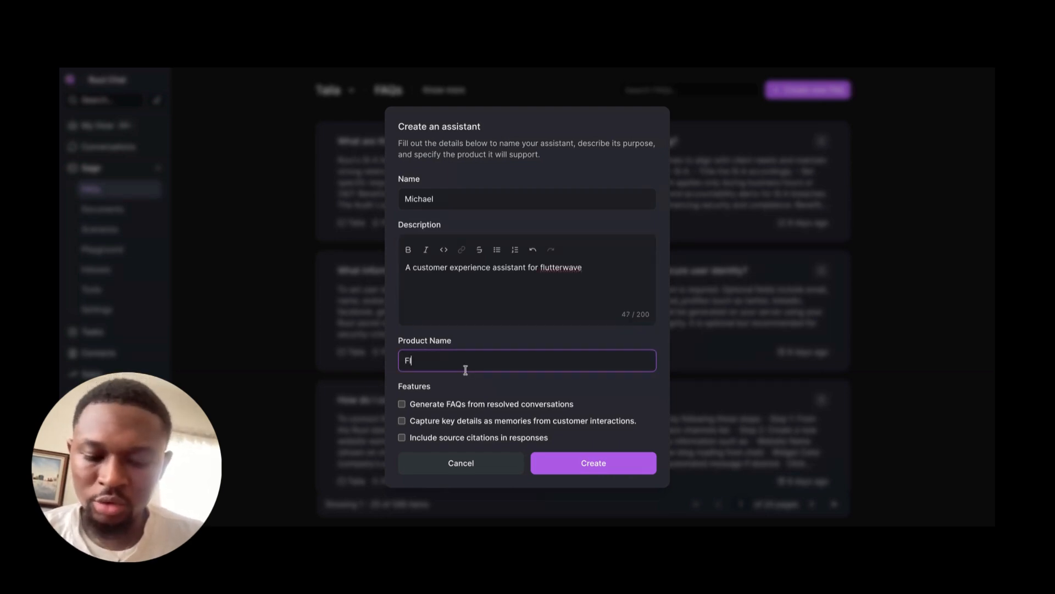
pyautogui.write('utterw')
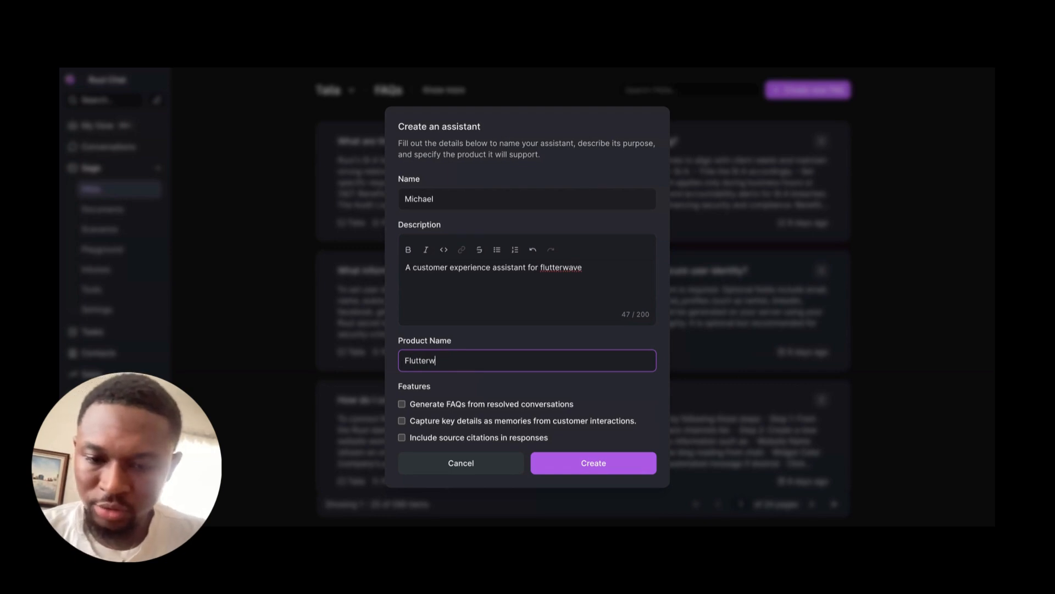
pyautogui.write('ave')
pyautogui.click(451, 406)
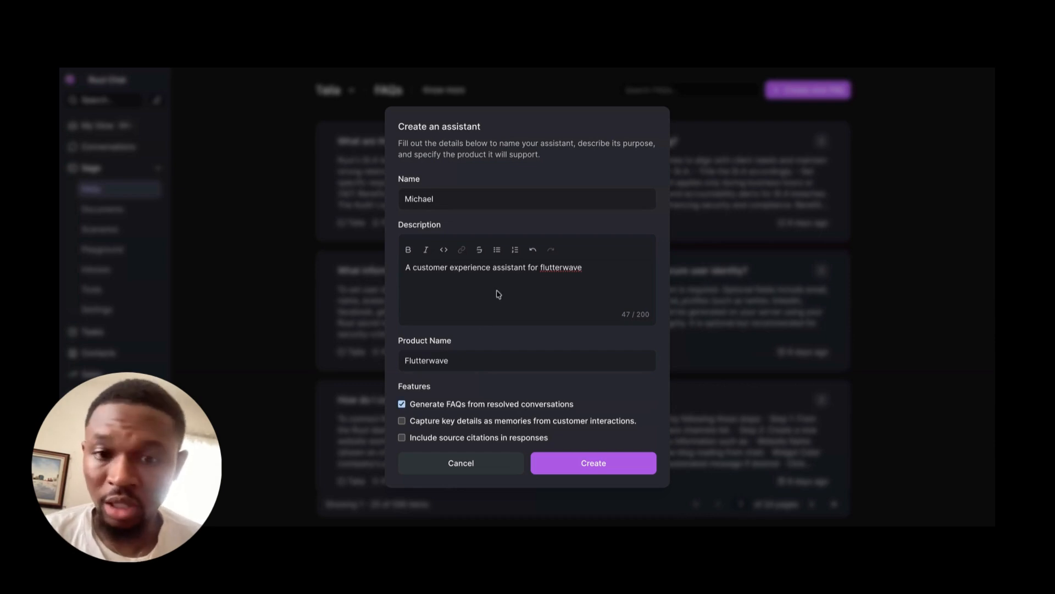
# Step: Capitalize the company name in the assistant's description so it reads "Flutterwave"
pyautogui.click(541, 268)
pyautogui.press('Delete')
pyautogui.write('F')
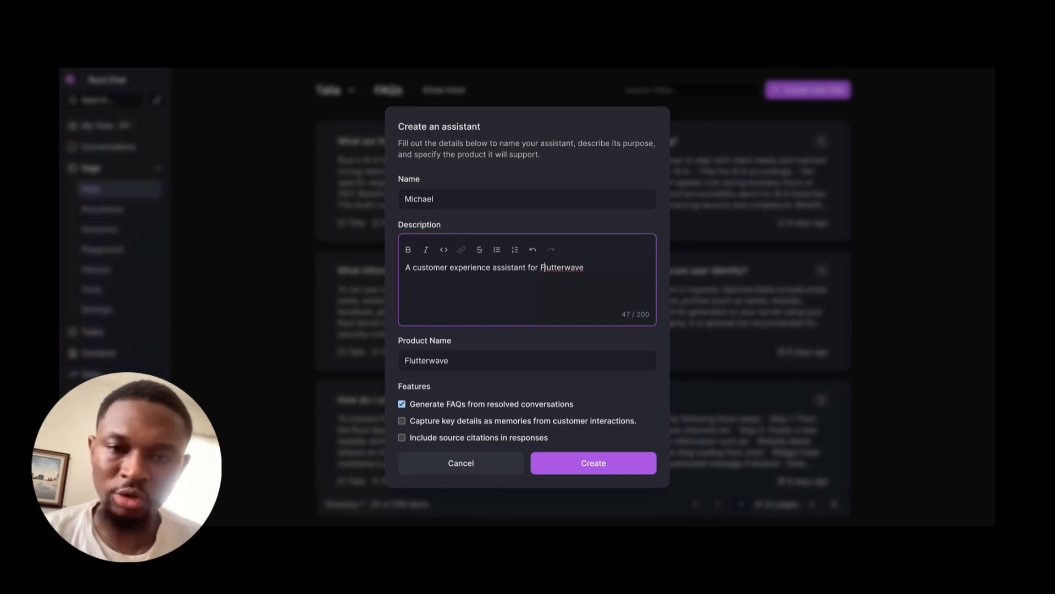
# Step: Enable capturing key details as memories from customer interactions and create the assistant
pyautogui.click(403, 421)
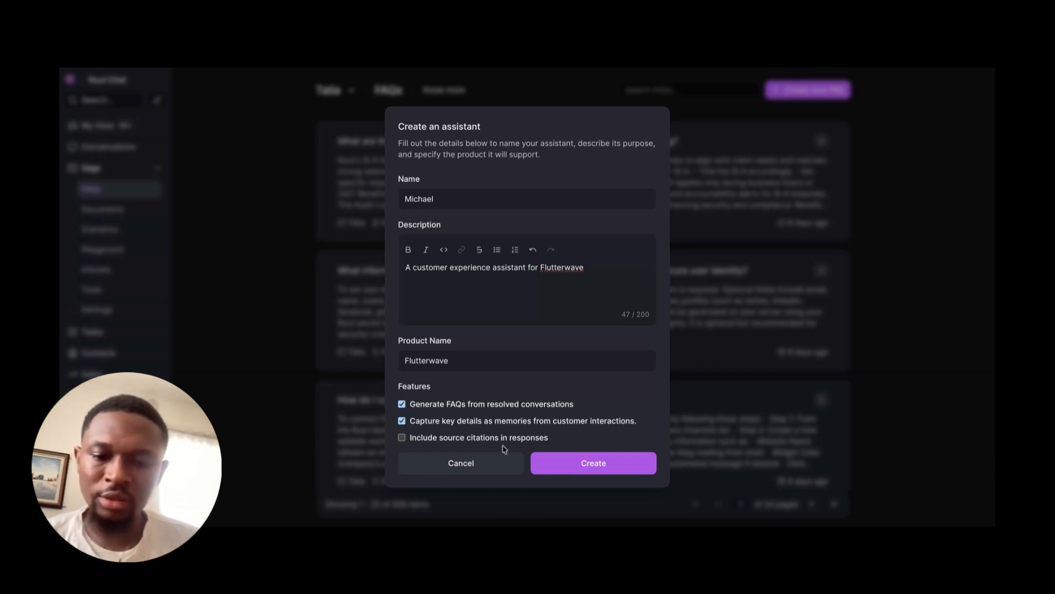
pyautogui.click(603, 470)
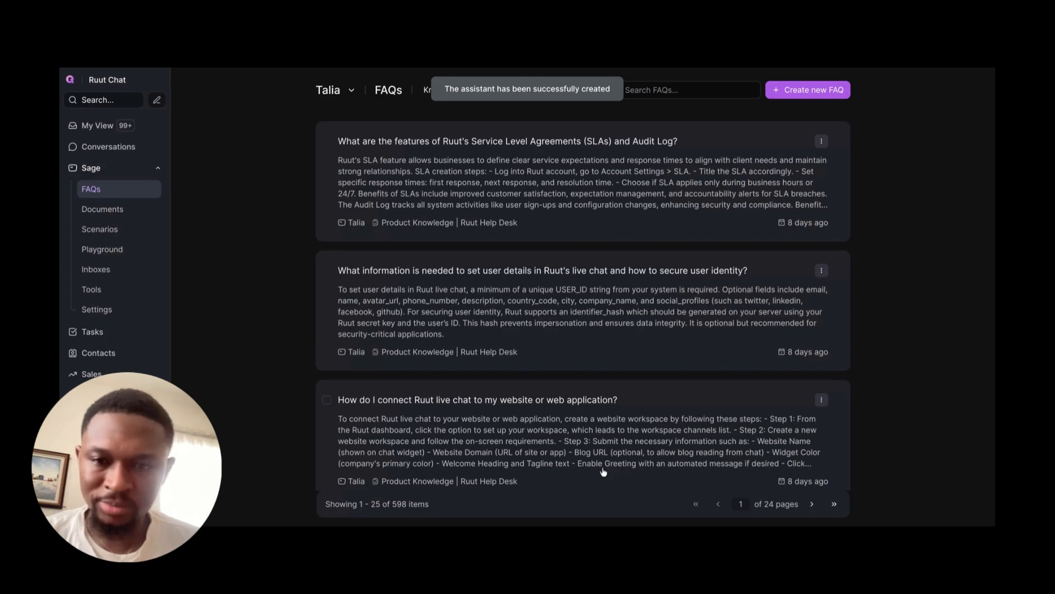
# Step: Switch from Talia to the Michael assistant and open its documents
pyautogui.click(352, 91)
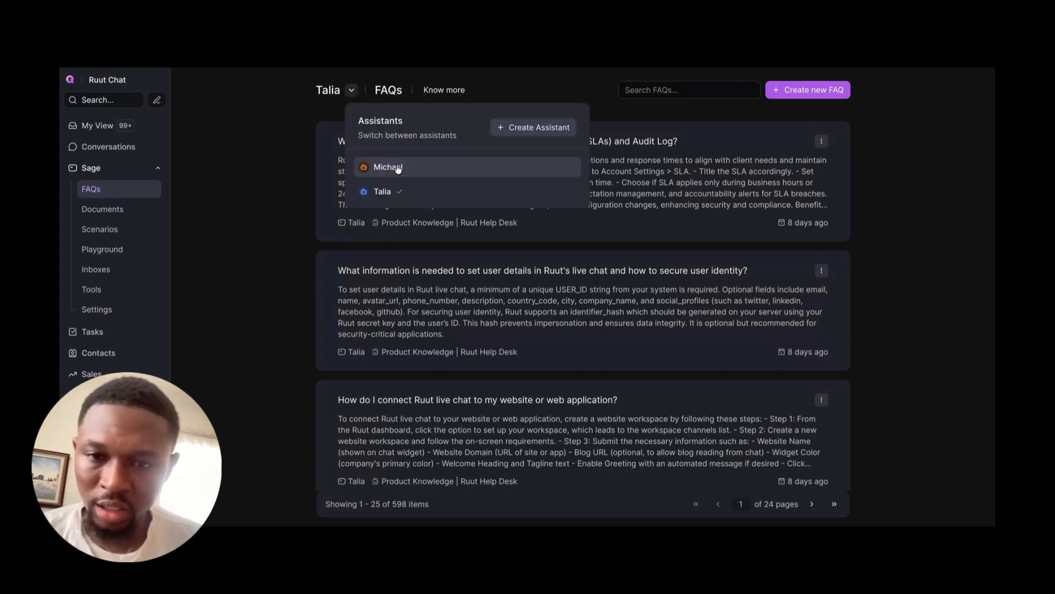
pyautogui.click(398, 168)
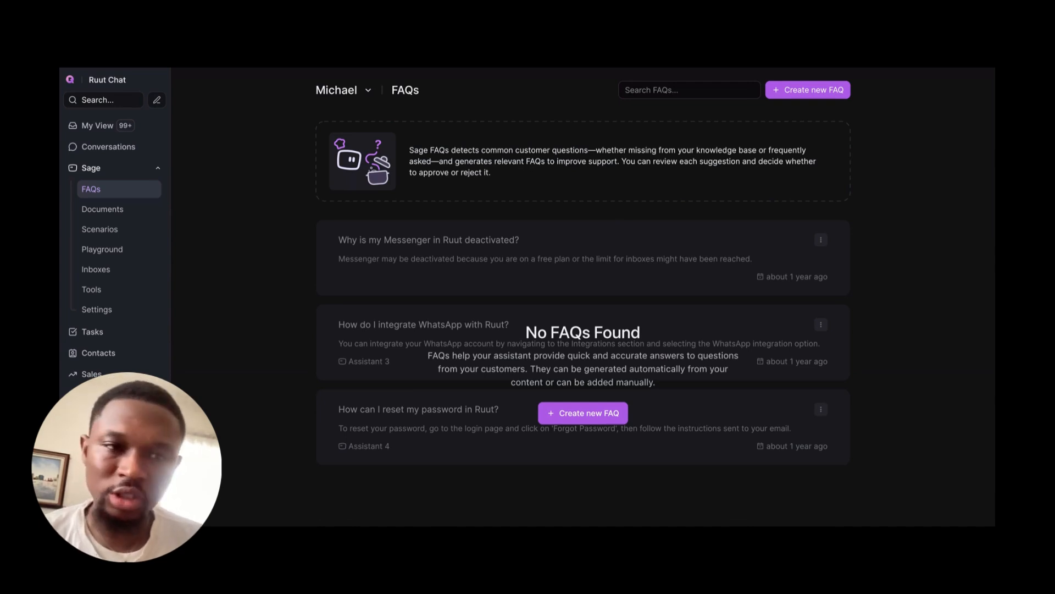
pyautogui.click(106, 211)
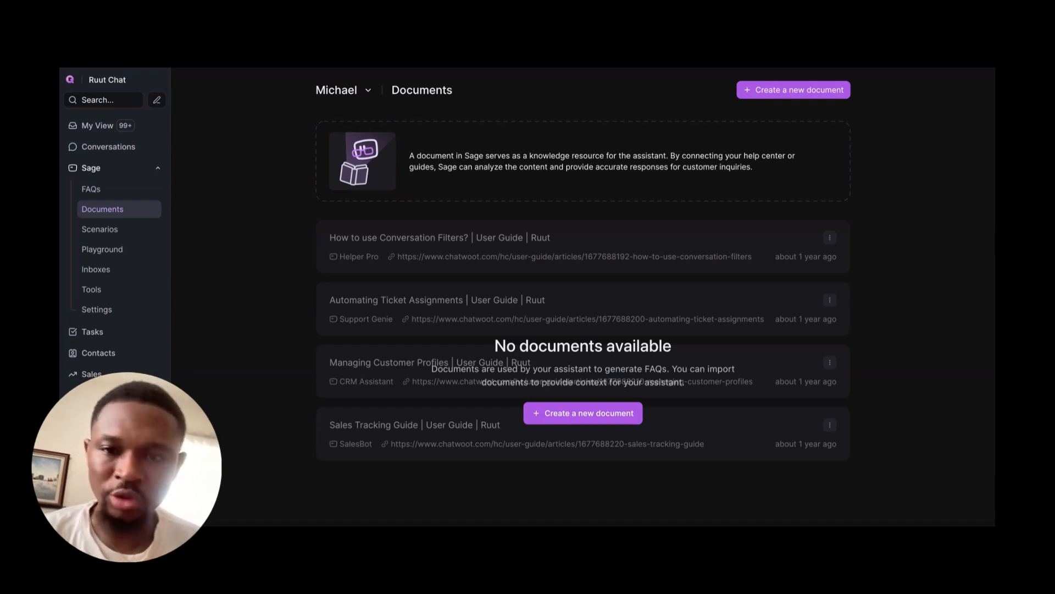
pyautogui.click(786, 92)
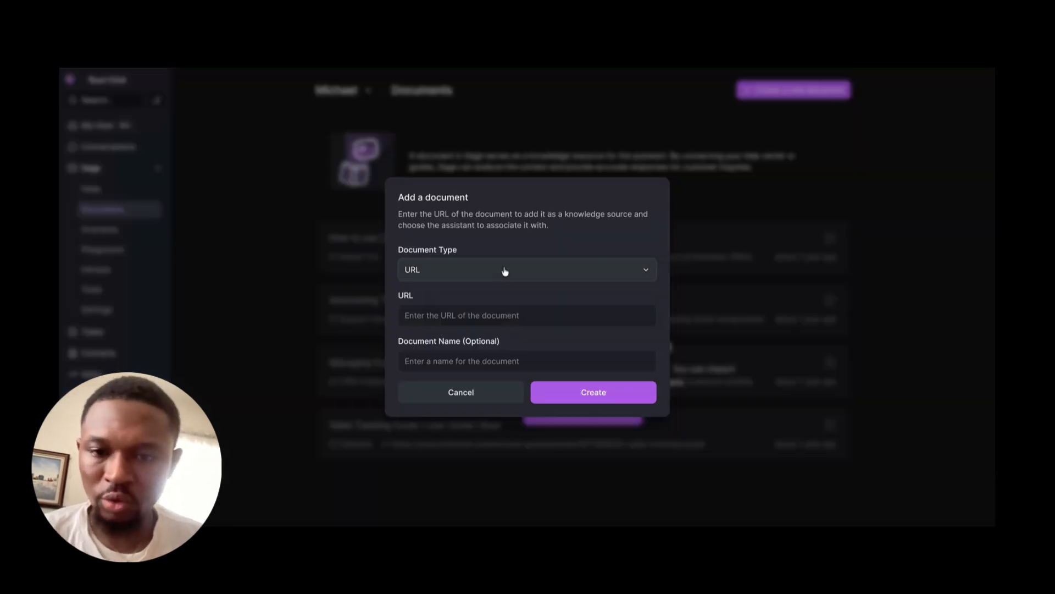
pyautogui.click(473, 271)
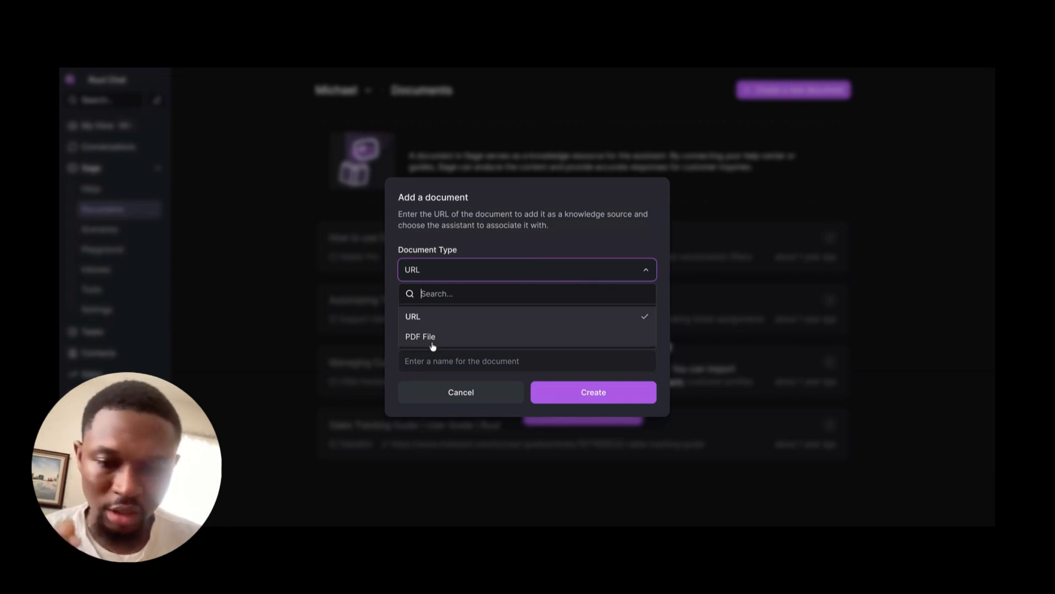
pyautogui.click(418, 319)
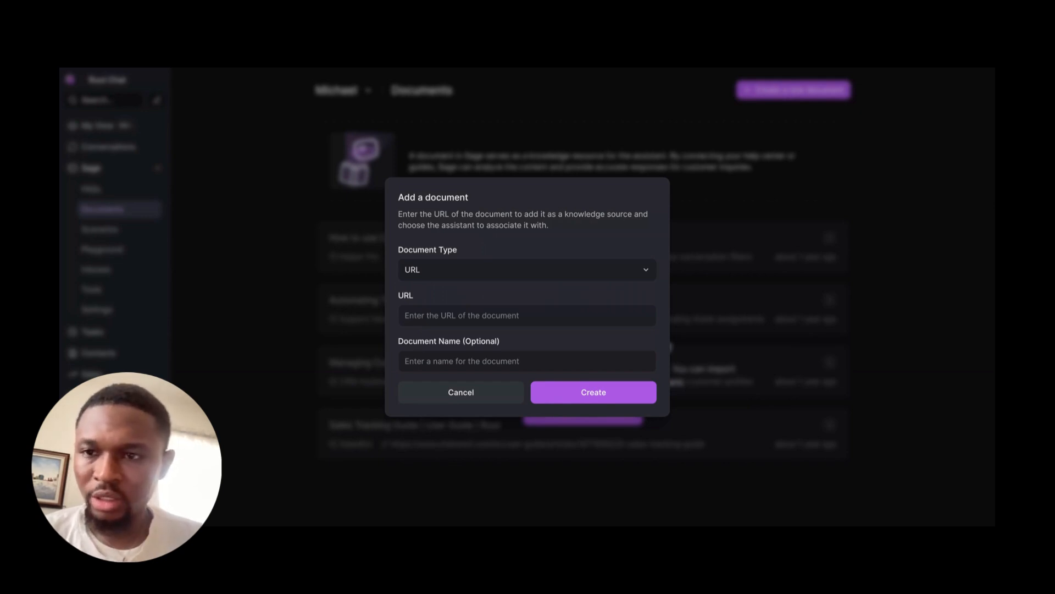
pyautogui.click(455, 316)
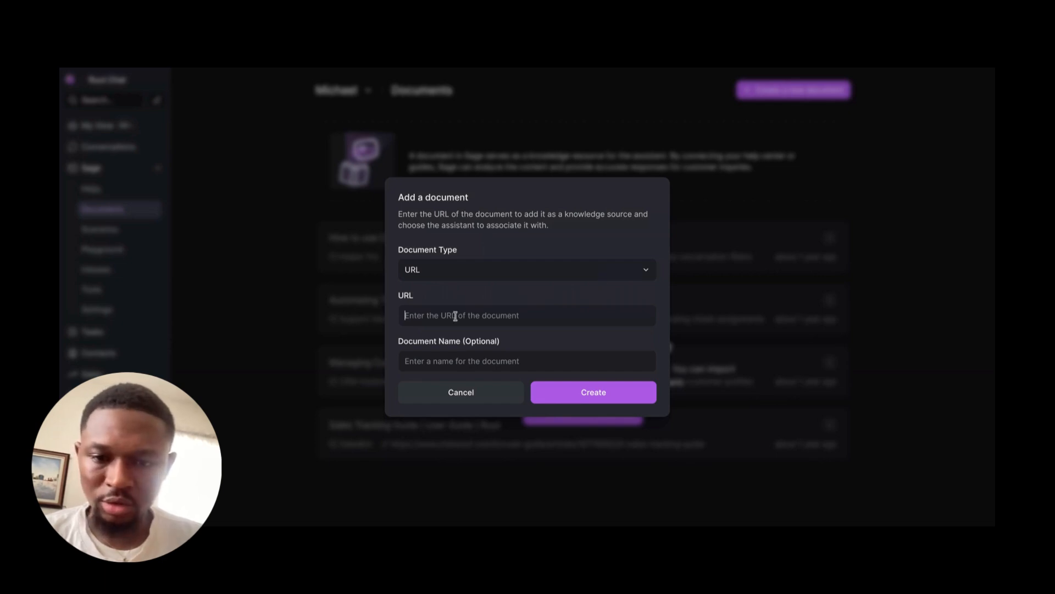
pyautogui.write('https://flutterwave.com/ng/')
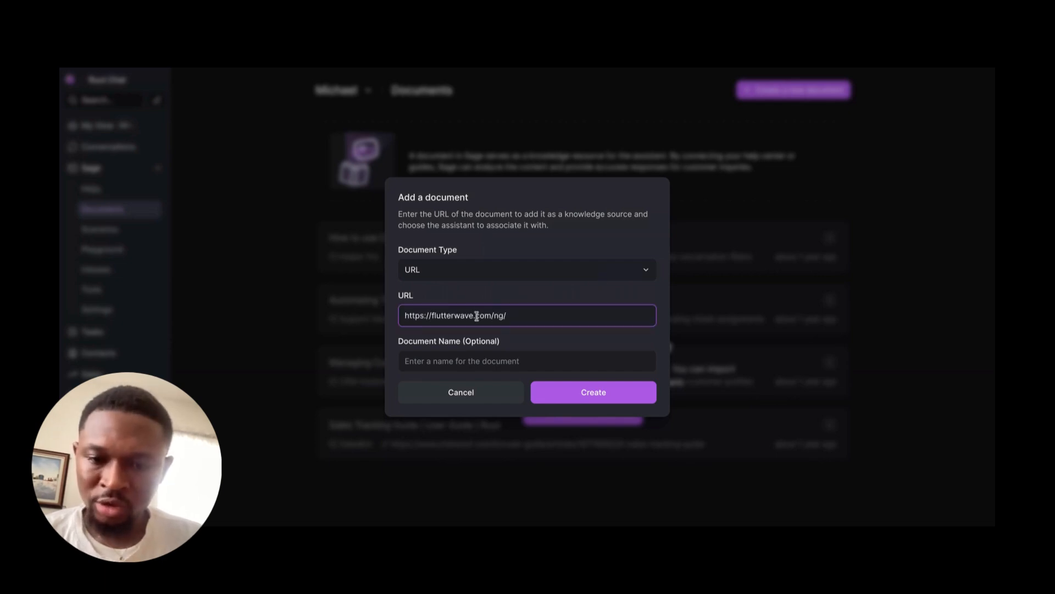
# Step: Name the document "Flutterwave Website" and create it
pyautogui.click(432, 366)
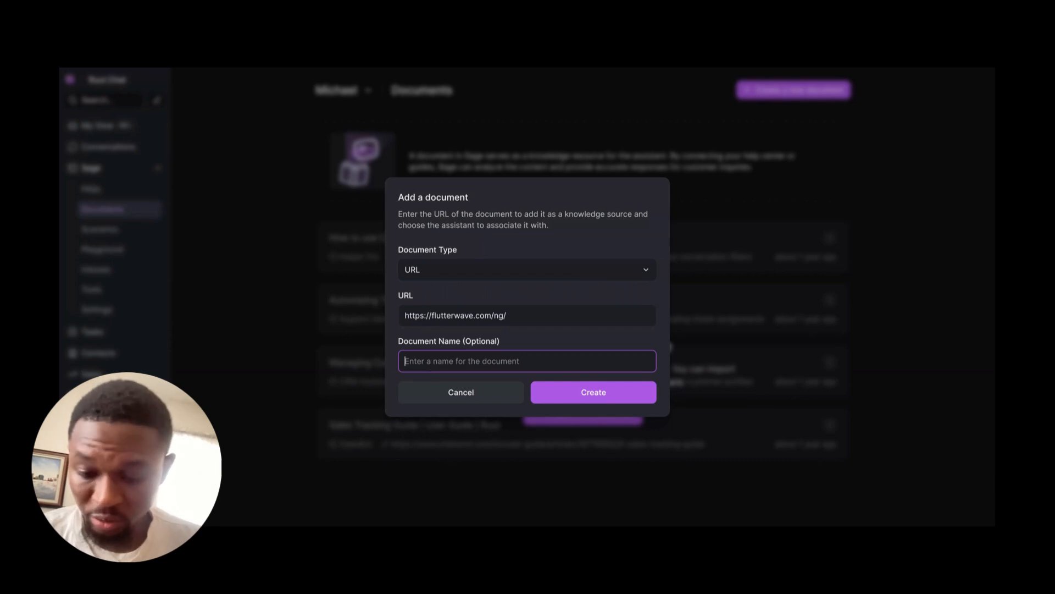
pyautogui.write('Fluttwar')
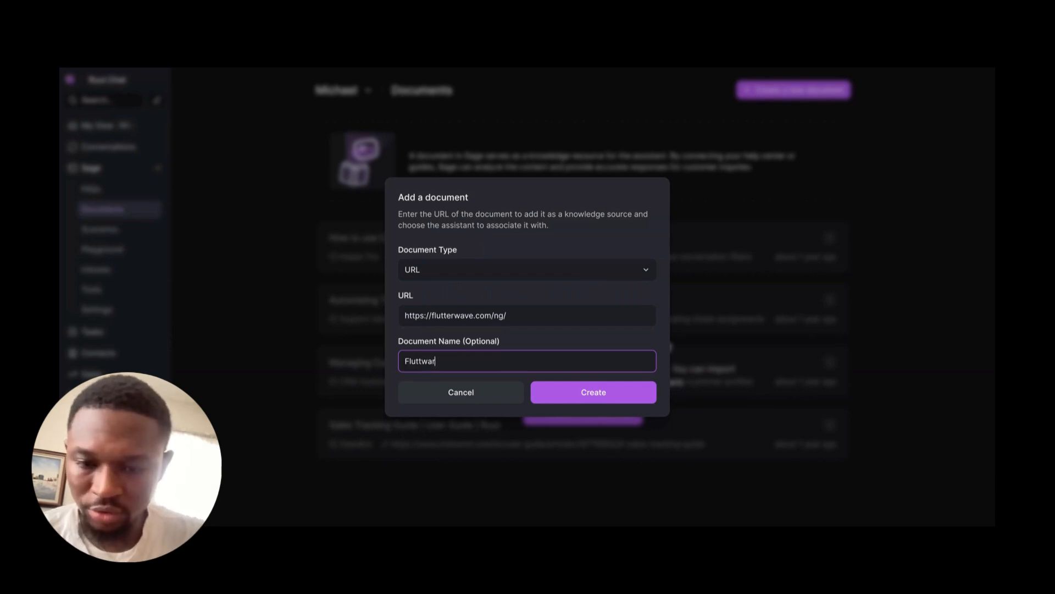
pyautogui.press('BackSpace')
pyautogui.press('BackSpace')
pyautogui.press('BackSpace')
pyautogui.write('erwave')
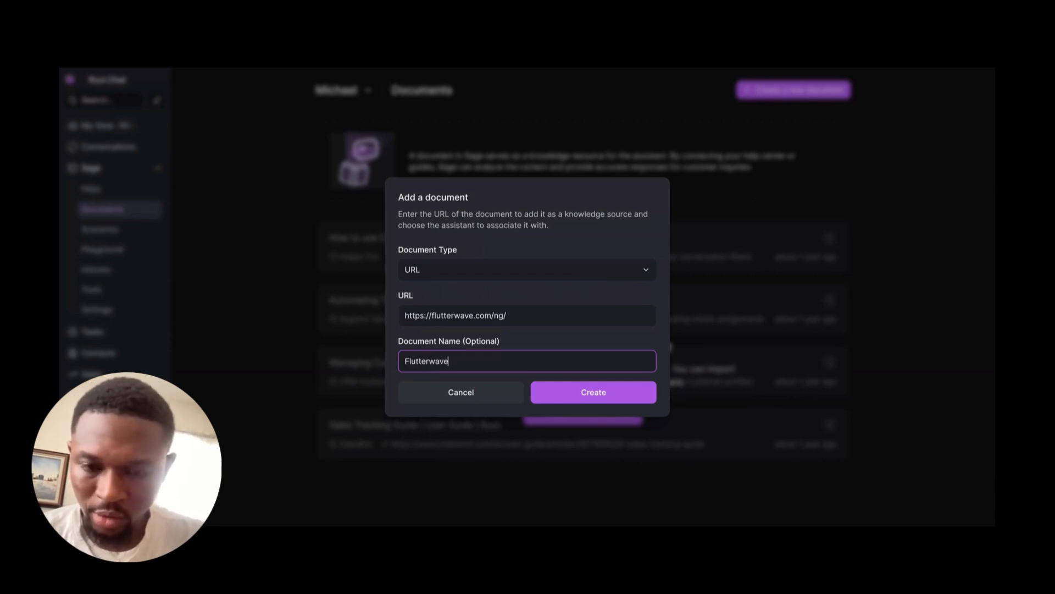
pyautogui.write(' Website')
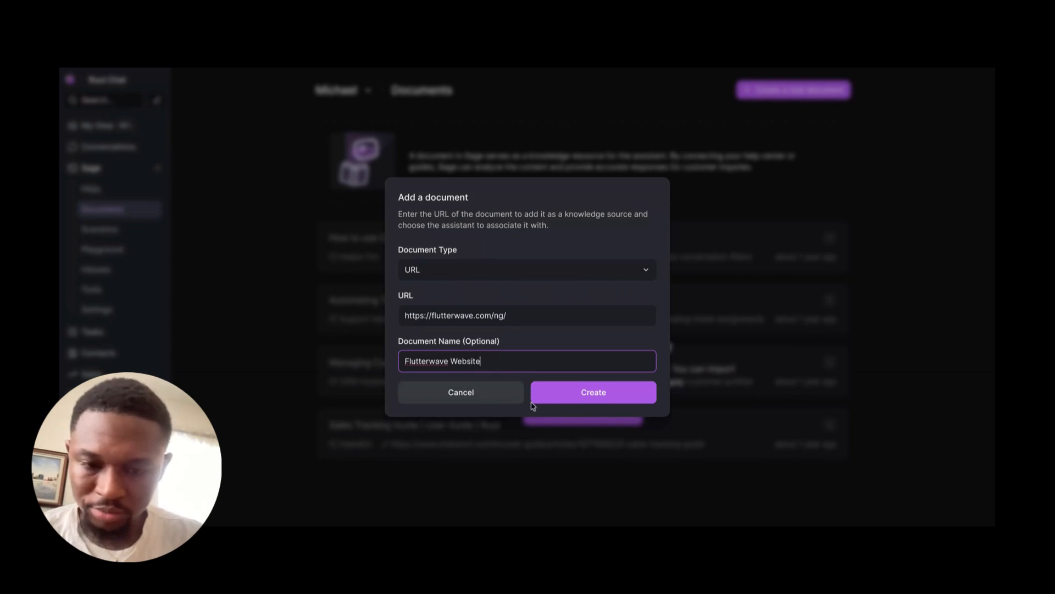
pyautogui.click(566, 397)
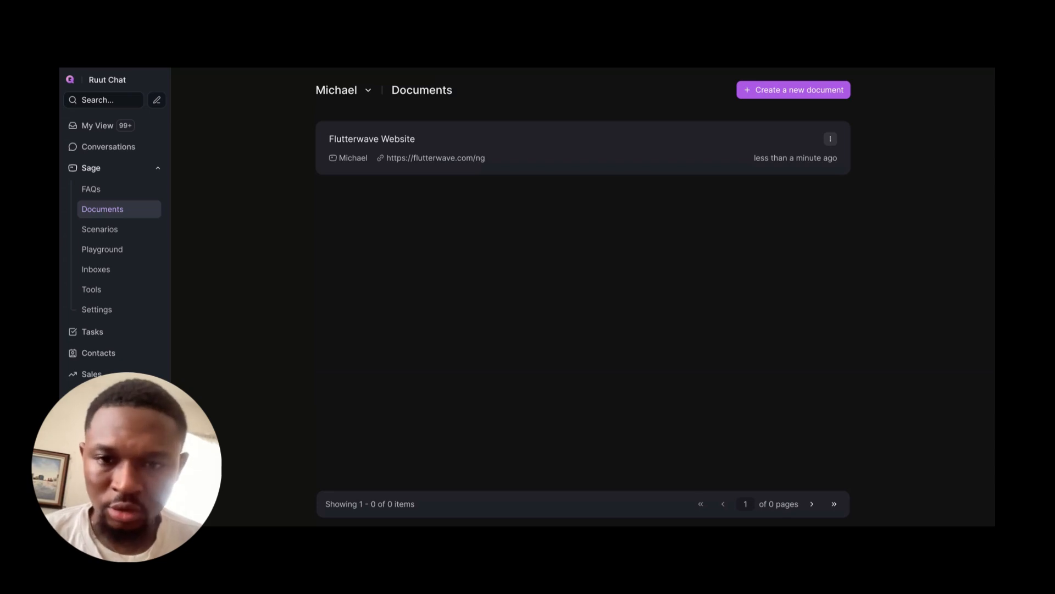
# Step: Reload the assistant's documents and examine the imported Flutterwave pages and their source links
pyautogui.click(102, 210)
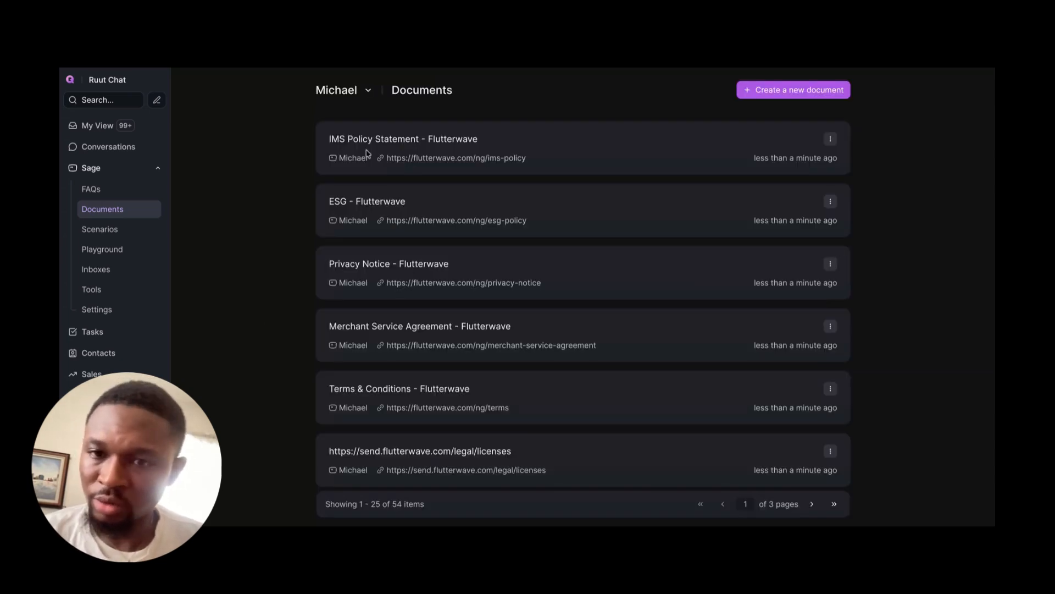
pyautogui.scroll(-10, 377, 329)
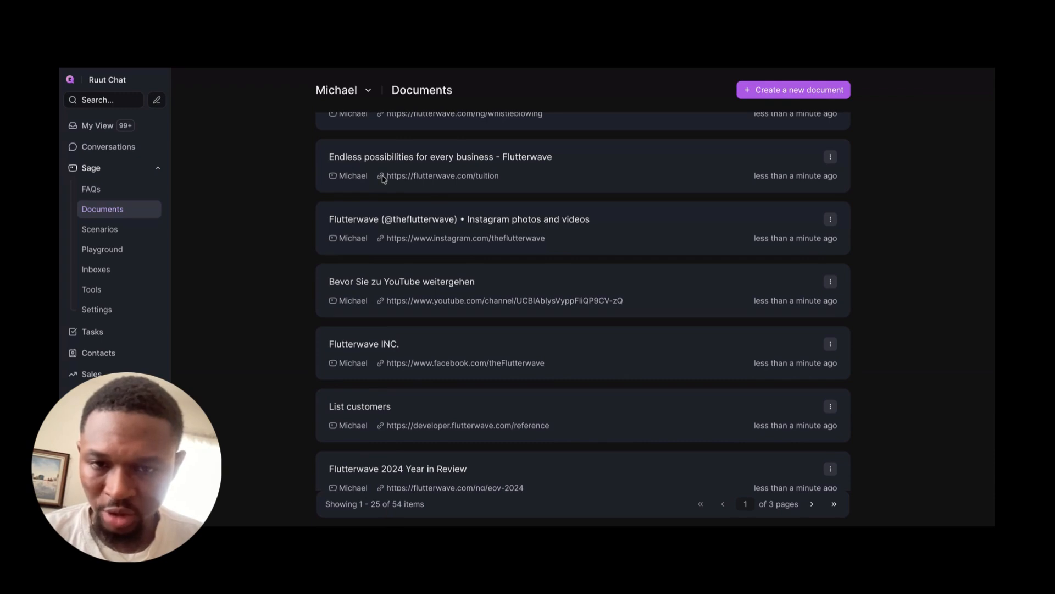
pyautogui.moveTo(383, 179); pyautogui.dragTo(506, 182)
pyautogui.scroll(1, 448, 132)
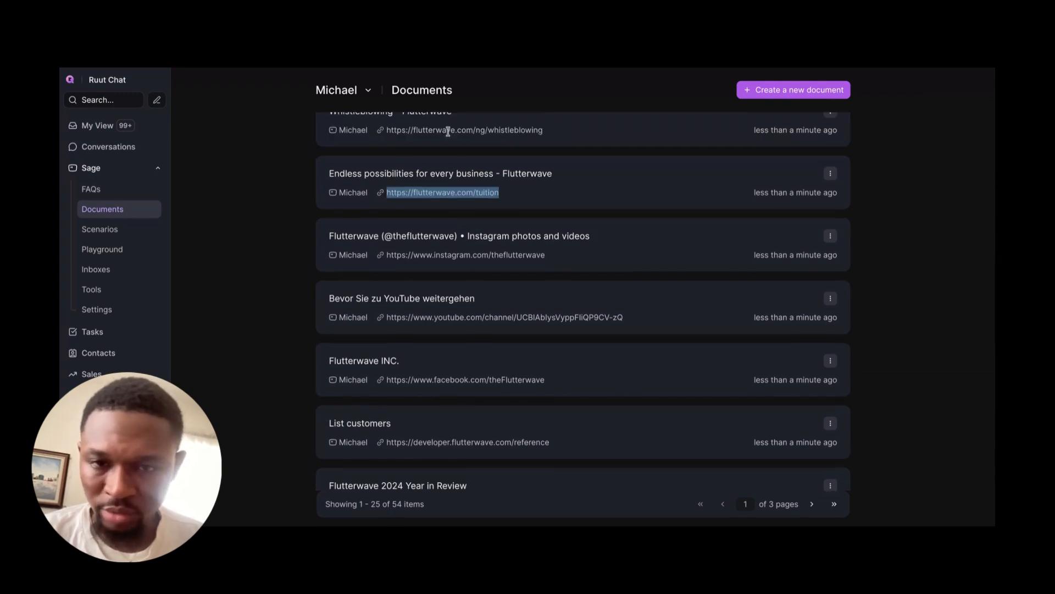
pyautogui.moveTo(447, 132); pyautogui.dragTo(544, 131)
pyautogui.scroll(-1, 477, 343)
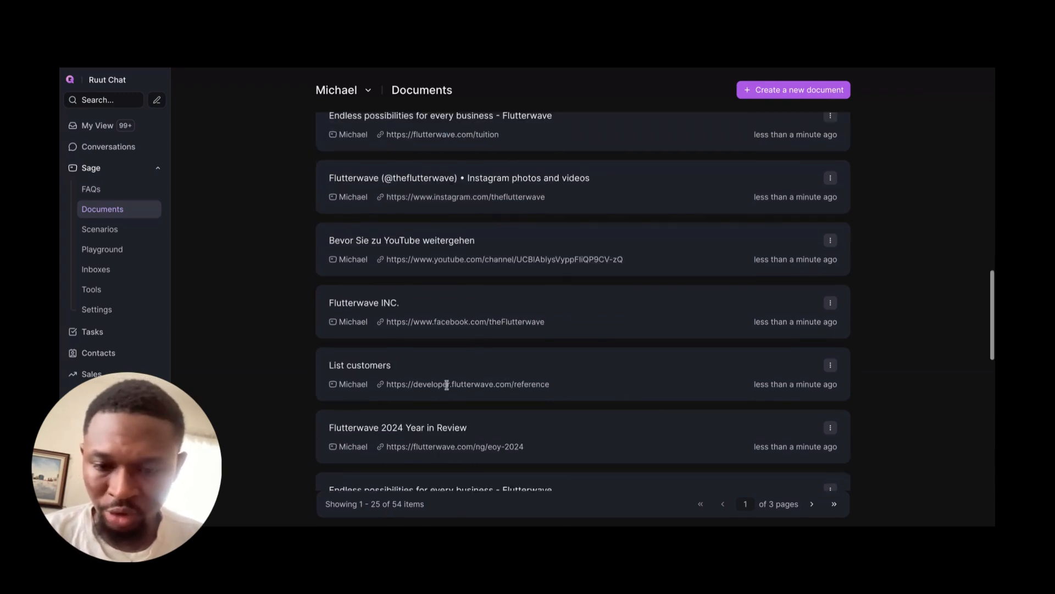
pyautogui.moveTo(447, 384); pyautogui.dragTo(473, 404)
pyautogui.scroll(-1, 439, 418)
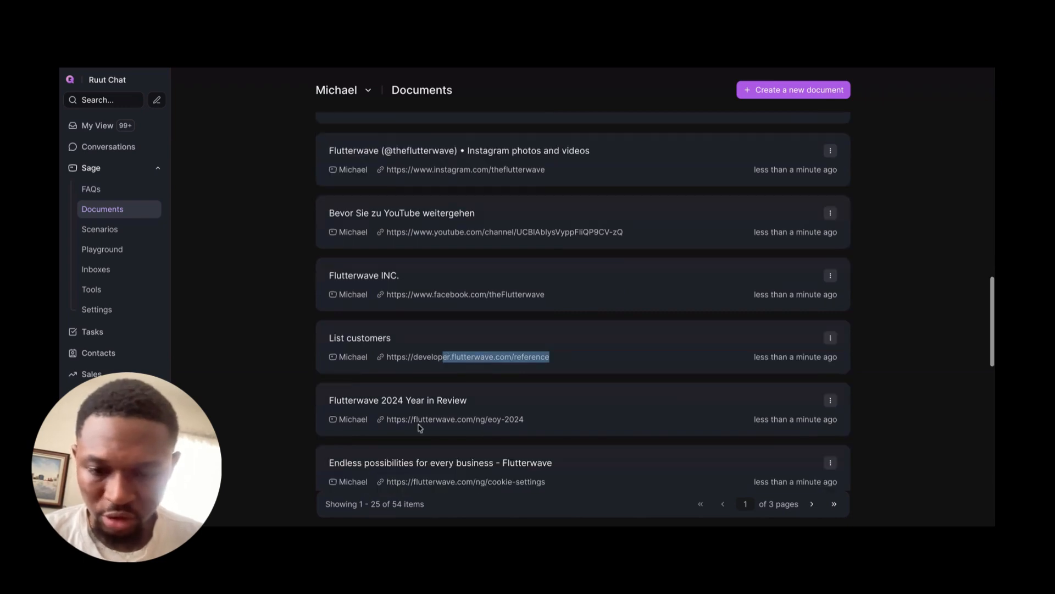
pyautogui.moveTo(402, 420); pyautogui.dragTo(515, 423)
pyautogui.tripleClick(488, 418)
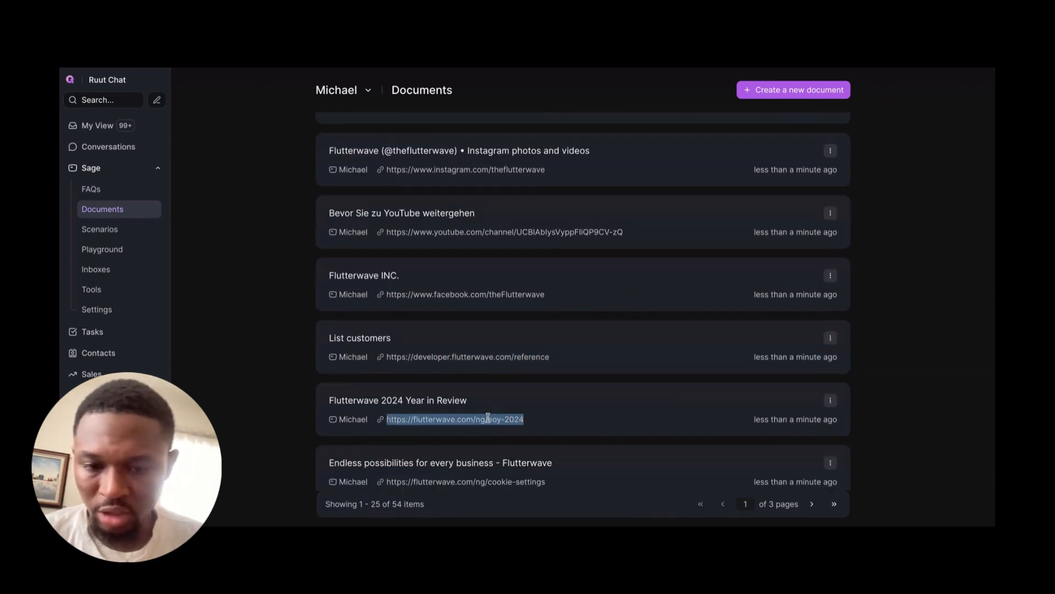
# Step: Examine the rest of the imported documents list and its item count, and reload the assistant's documents
pyautogui.scroll(-2, 488, 417)
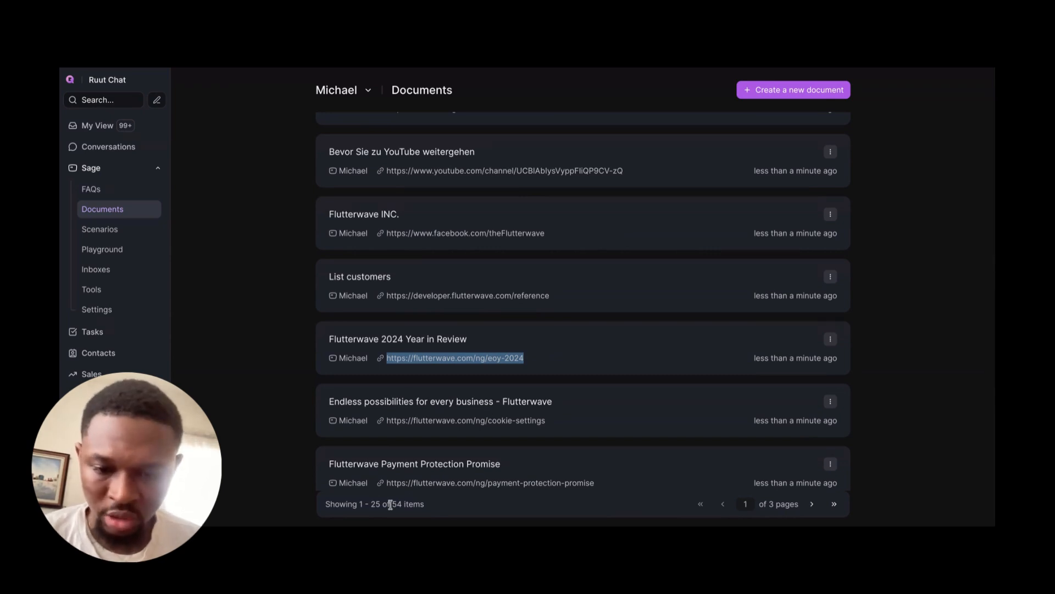
pyautogui.moveTo(390, 505); pyautogui.dragTo(400, 504)
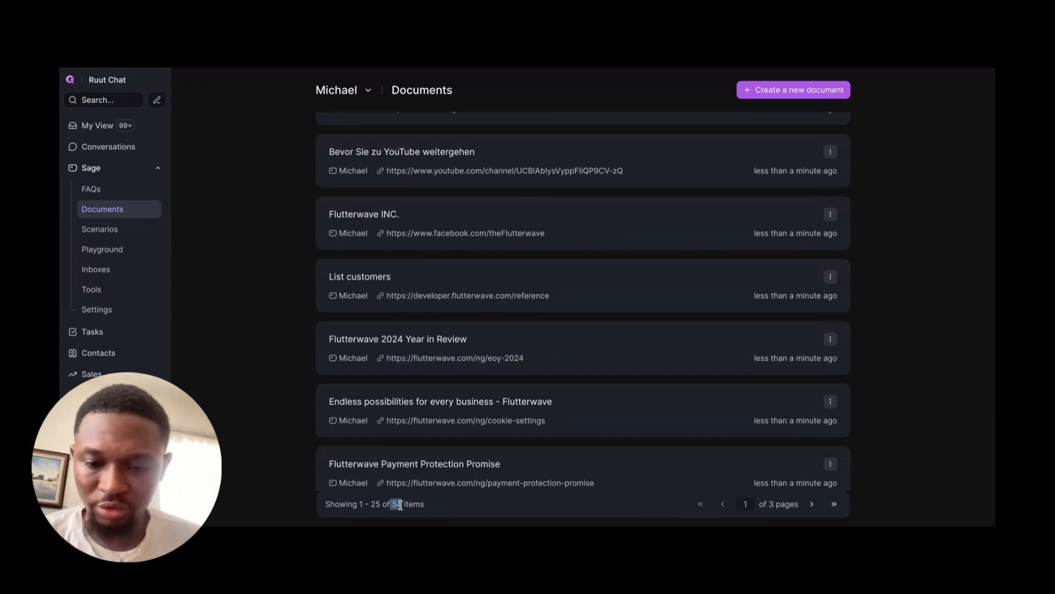
pyautogui.click(121, 213)
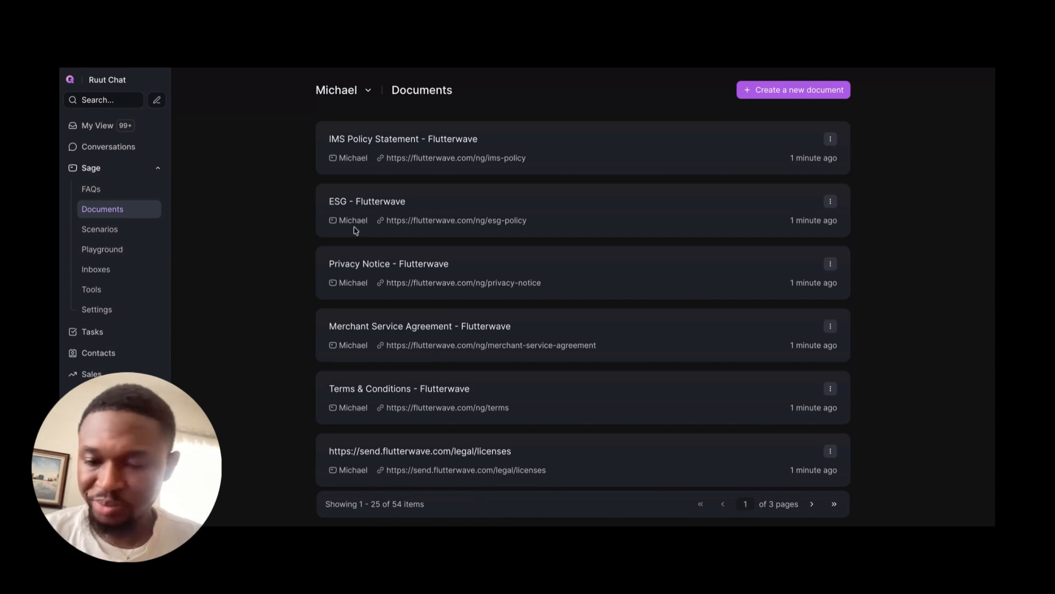
# Step: Open the assistant's FAQs and examine the generated questions and answers about Flutterwave's products, social media pages and Swap
pyautogui.click(91, 190)
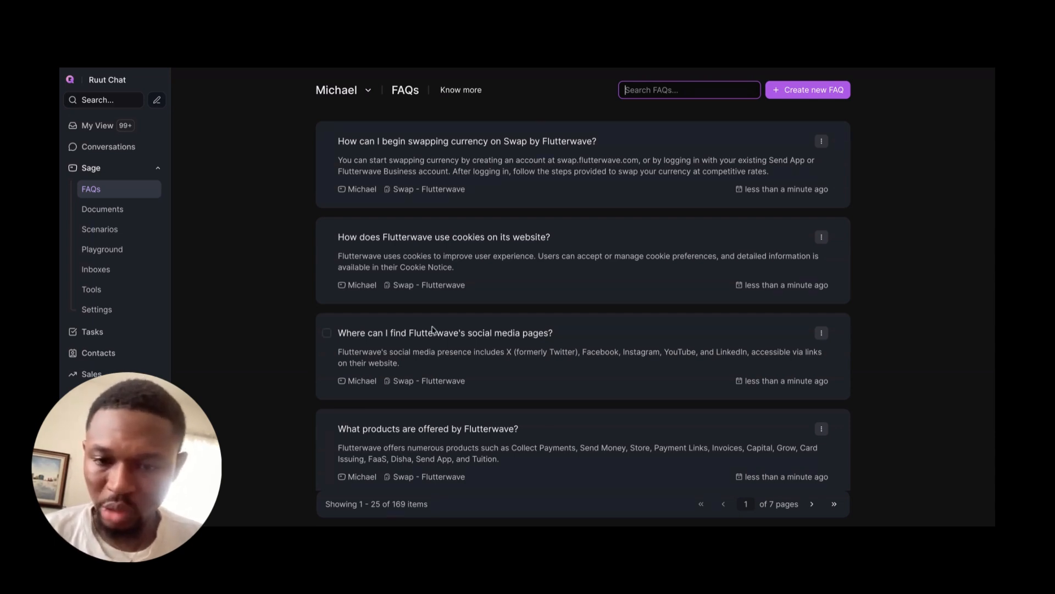
pyautogui.tripleClick(514, 332)
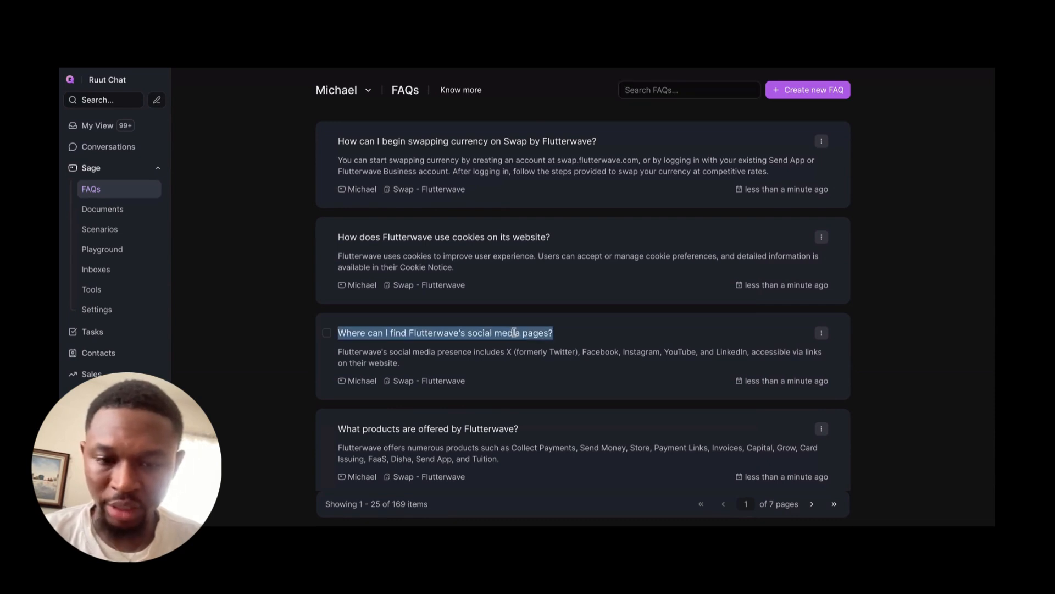
pyautogui.click(377, 429)
pyautogui.tripleClick(445, 428)
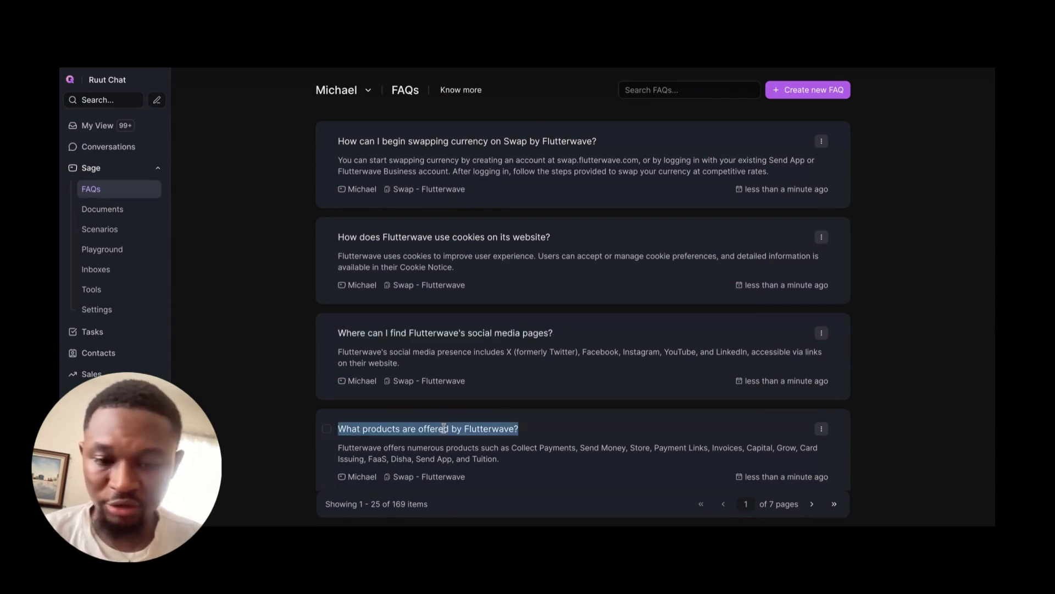
pyautogui.scroll(-1, 444, 428)
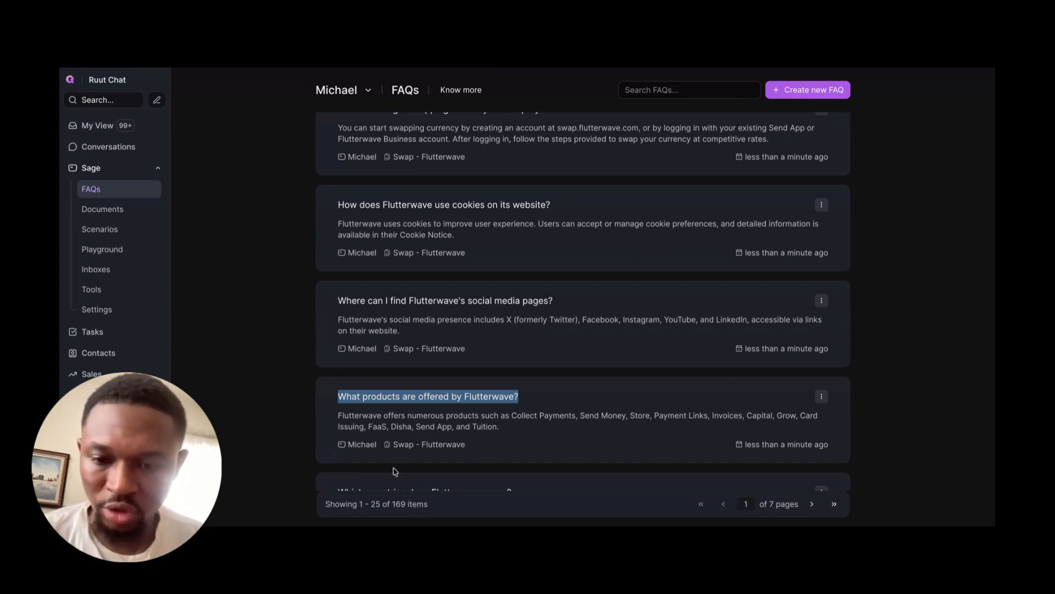
pyautogui.scroll(-1, 394, 471)
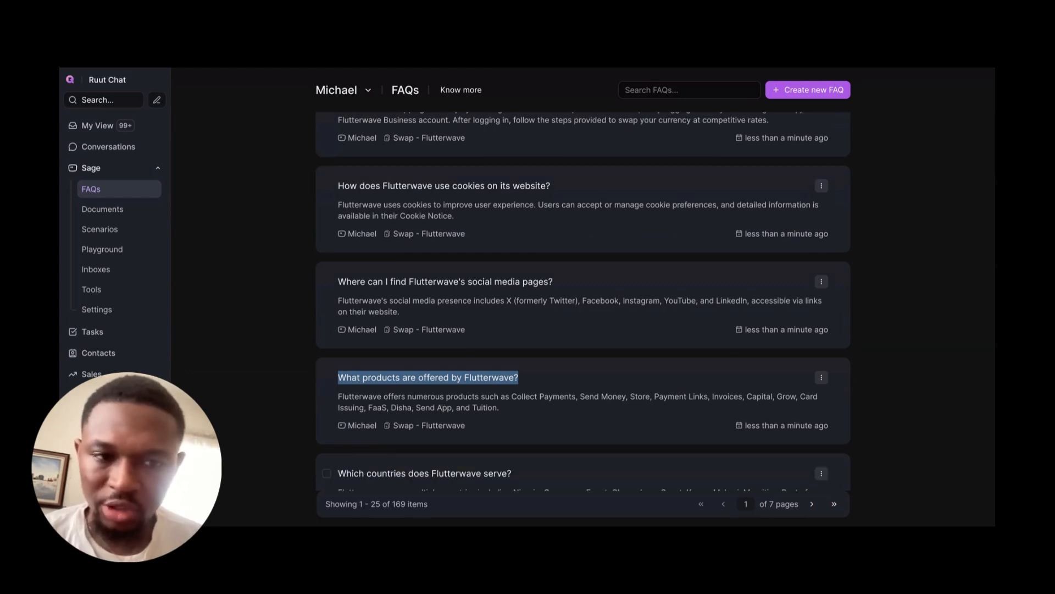
pyautogui.click(327, 377)
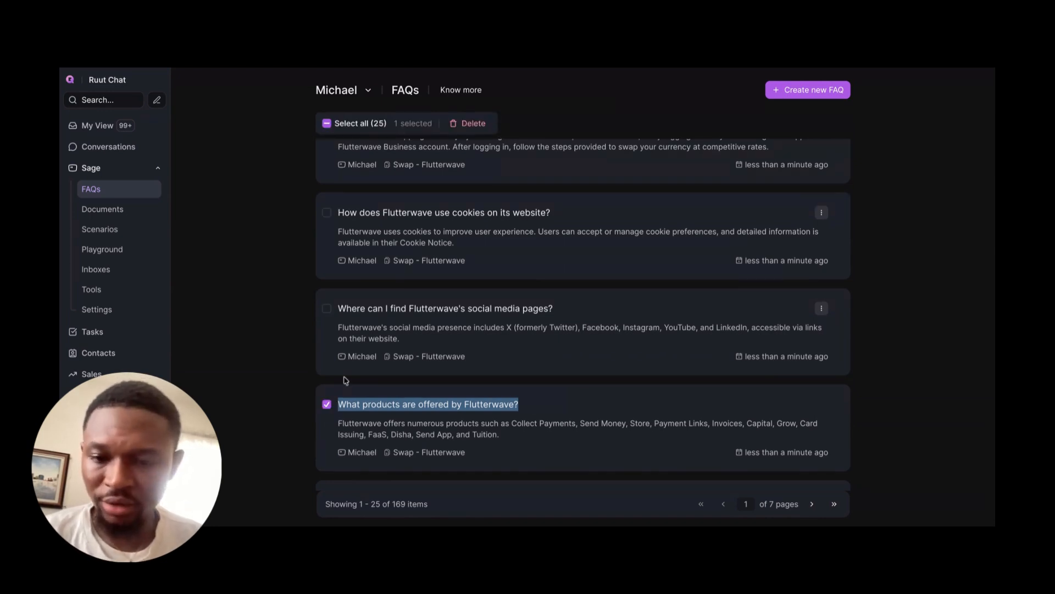
pyautogui.click(327, 404)
pyautogui.click(309, 407)
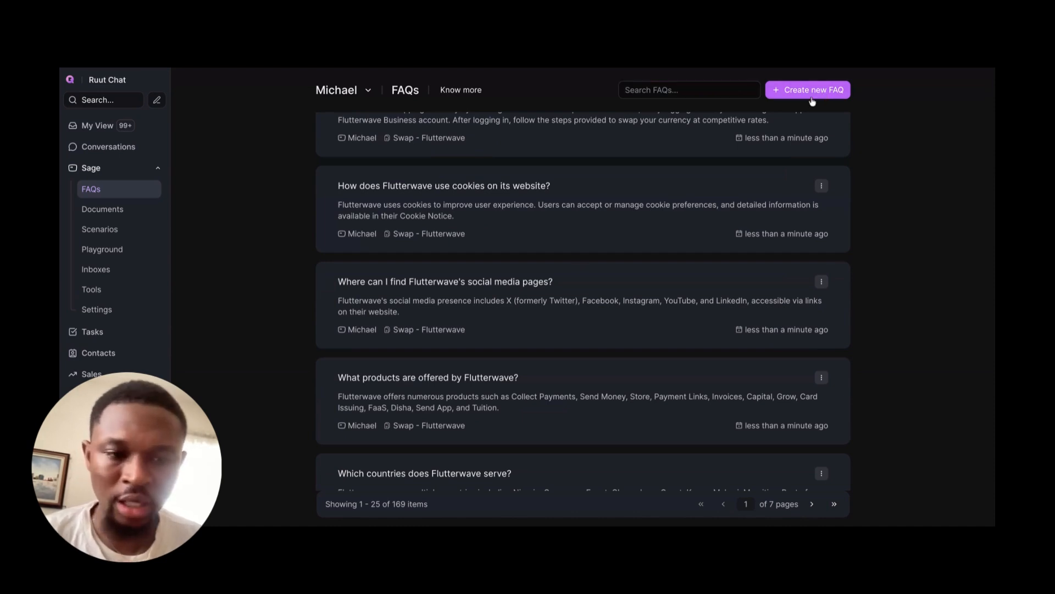
pyautogui.scroll(-5, 553, 244)
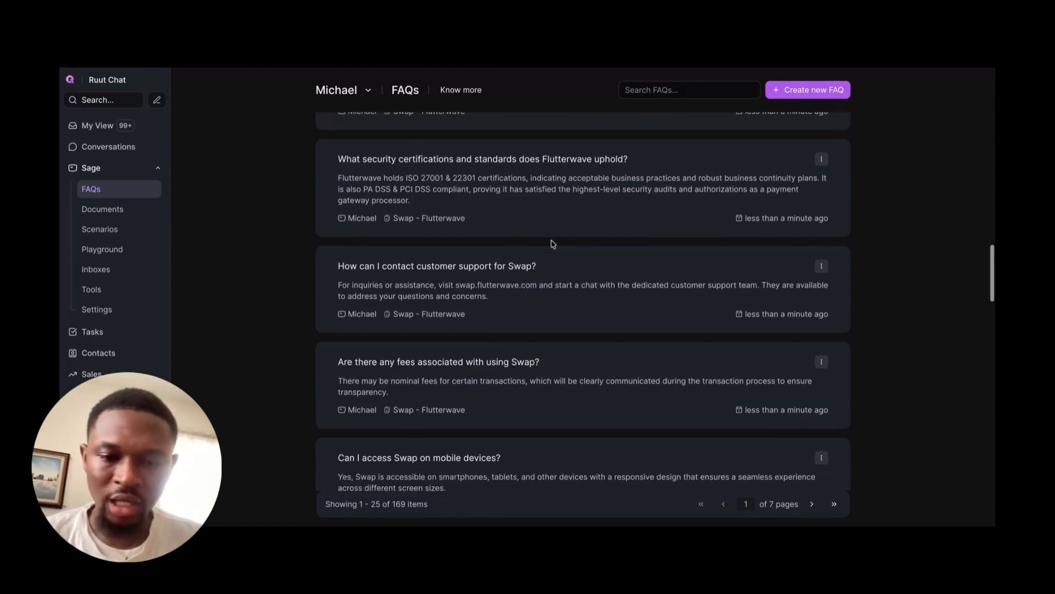
pyautogui.scroll(-10, 553, 243)
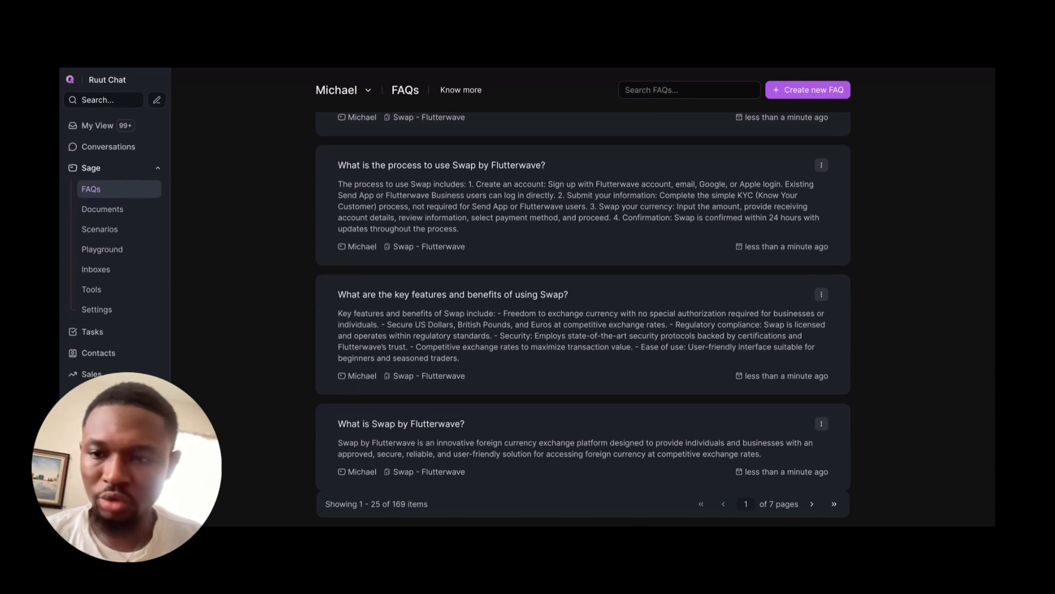
# Step: Open the assistant's playground and send the test message "Hello, i have some issues."
pyautogui.click(97, 252)
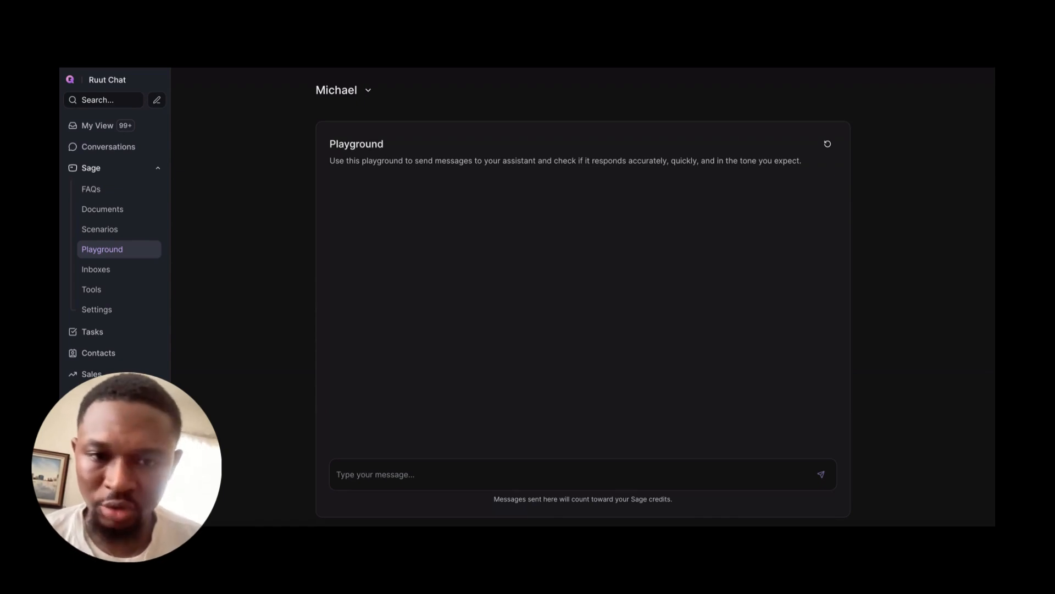
pyautogui.click(337, 475)
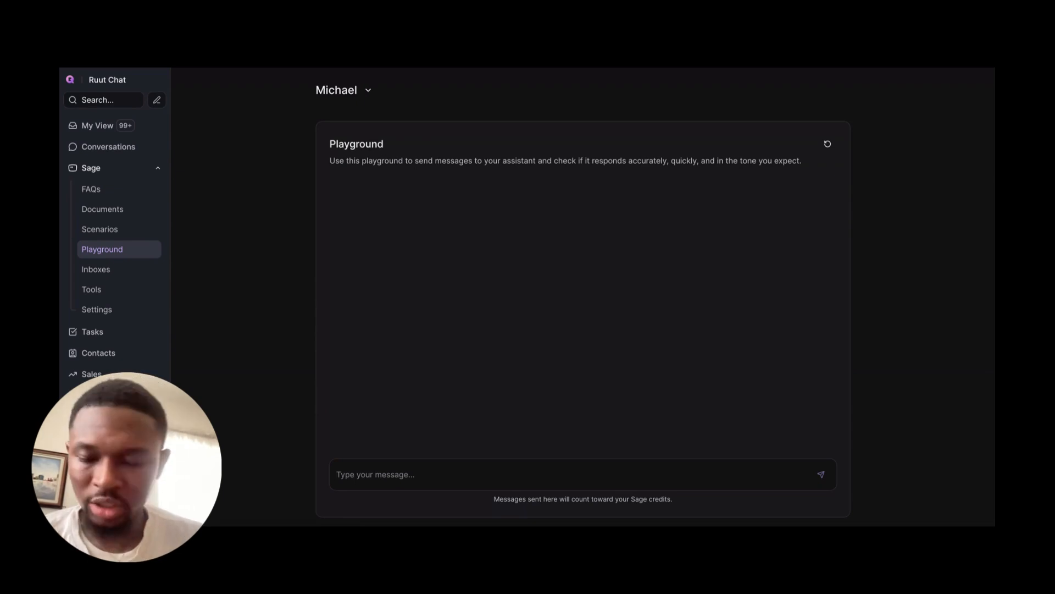
pyautogui.write('Hello ')
pyautogui.write(' i have some issue')
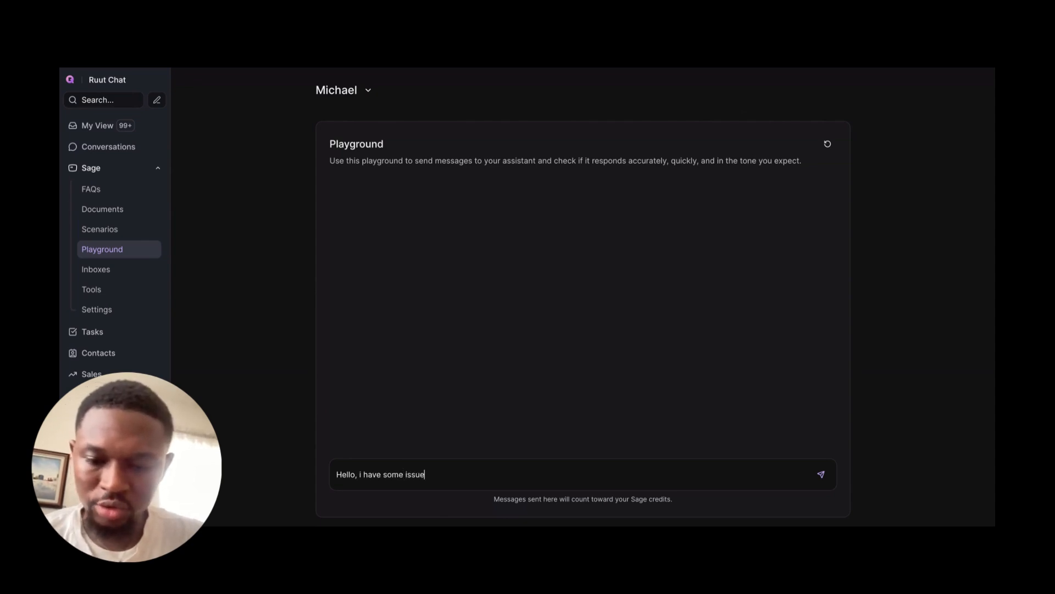
pyautogui.write('s.')
pyautogui.press('Return')
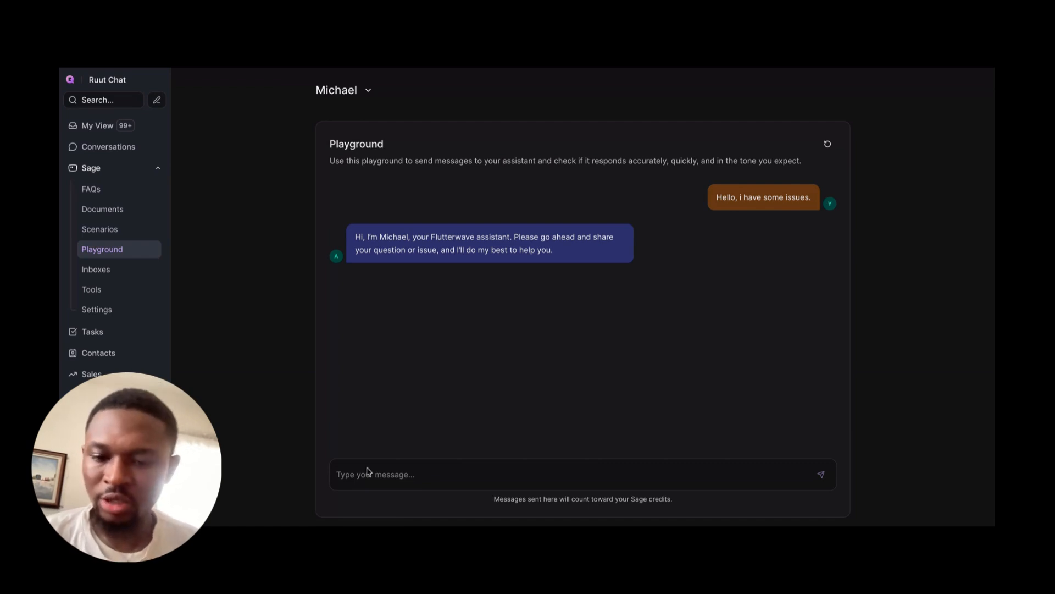
# Step: Send the message "I tried to swap my currency on the SWAP App but it keeps failing and the transaction deducted from my account."
pyautogui.write('I t')
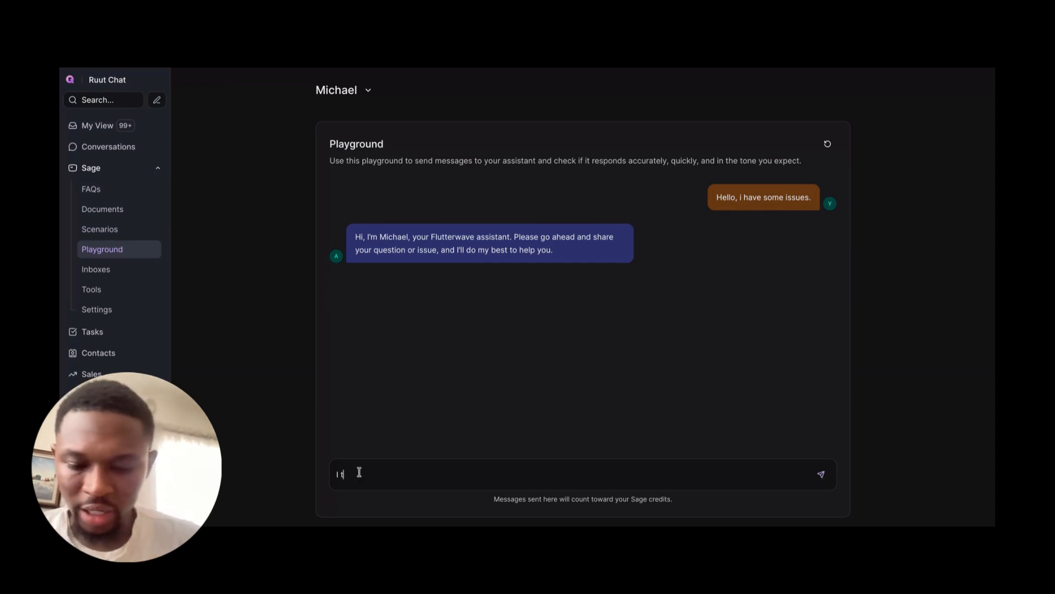
pyautogui.write('ried to swar')
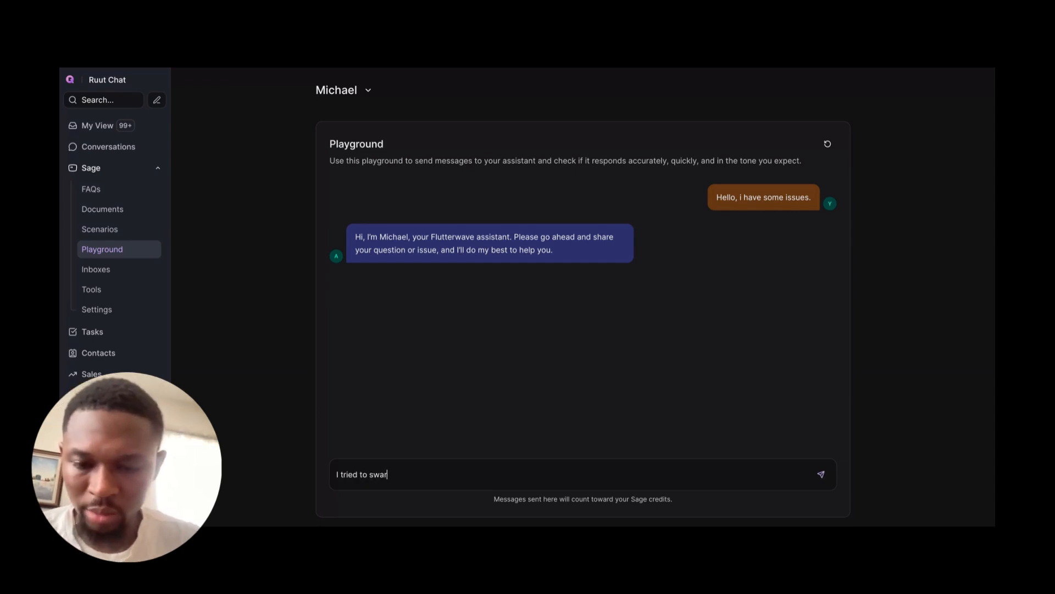
pyautogui.press('BackSpace')
pyautogui.write('p my curr')
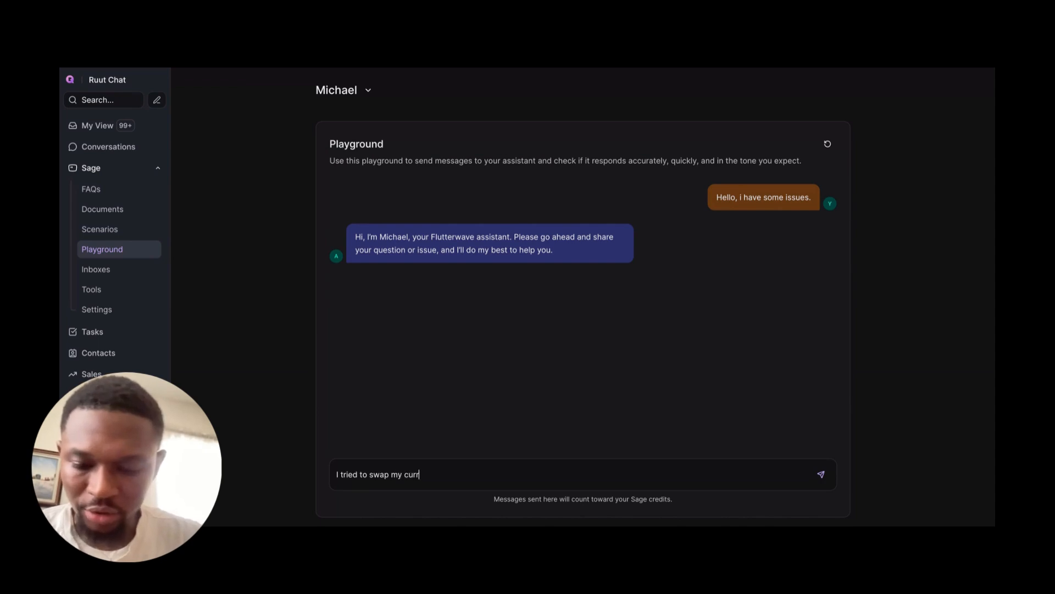
pyautogui.write('ency on the ')
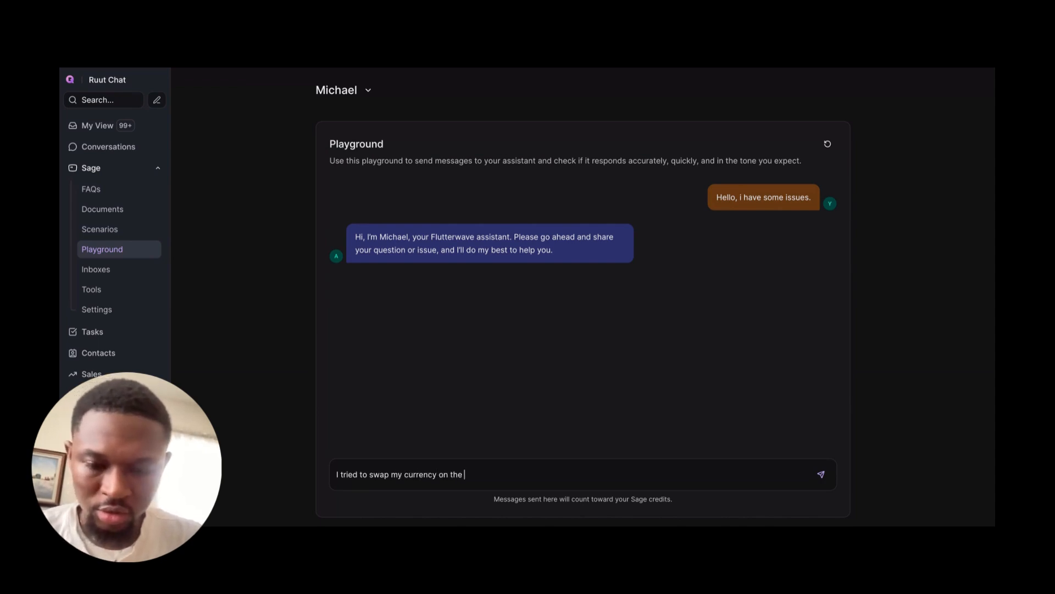
pyautogui.write('SWAP')
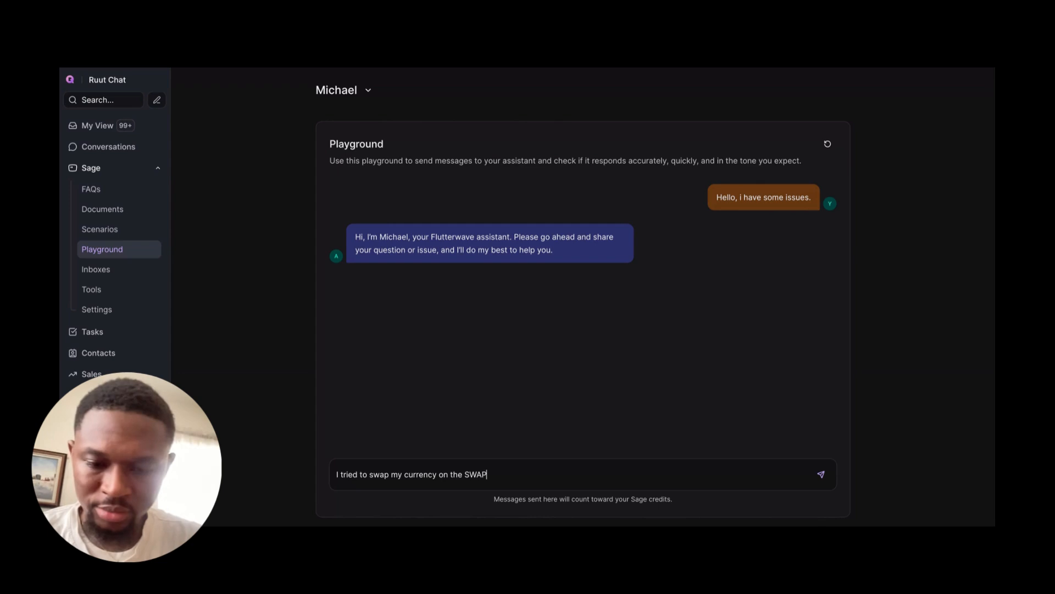
pyautogui.write(' Apop')
pyautogui.press('BackSpace')
pyautogui.press('BackSpace')
pyautogui.write('p ')
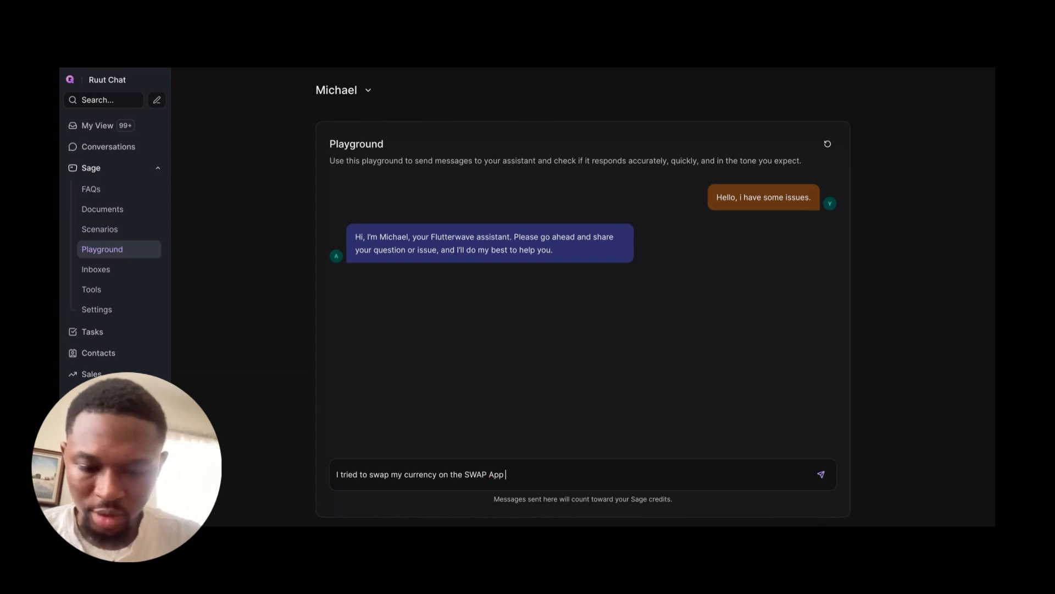
pyautogui.write('but it f')
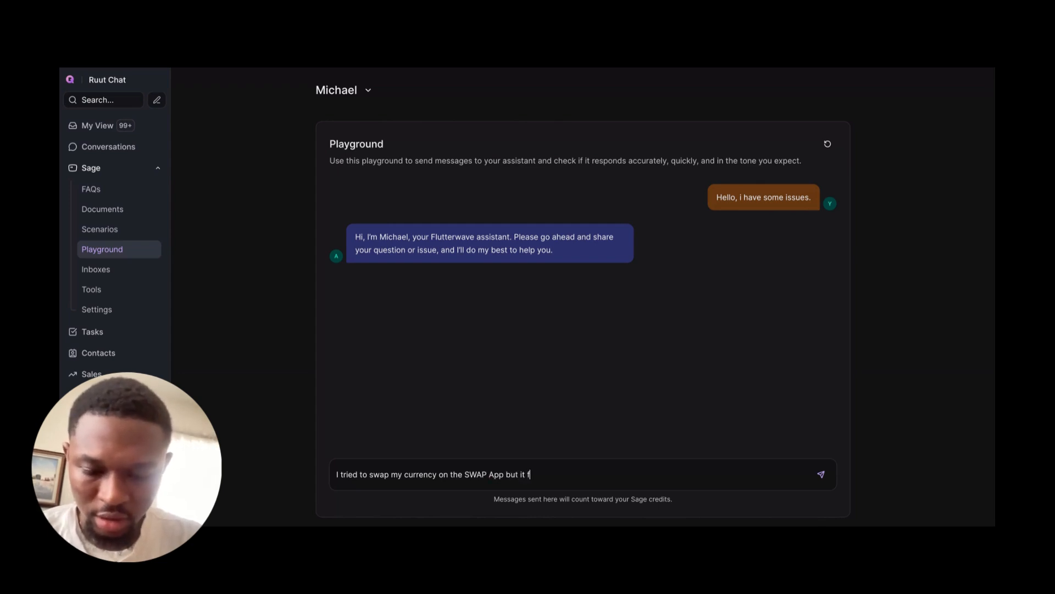
pyautogui.press('BackSpace')
pyautogui.write('keeps ')
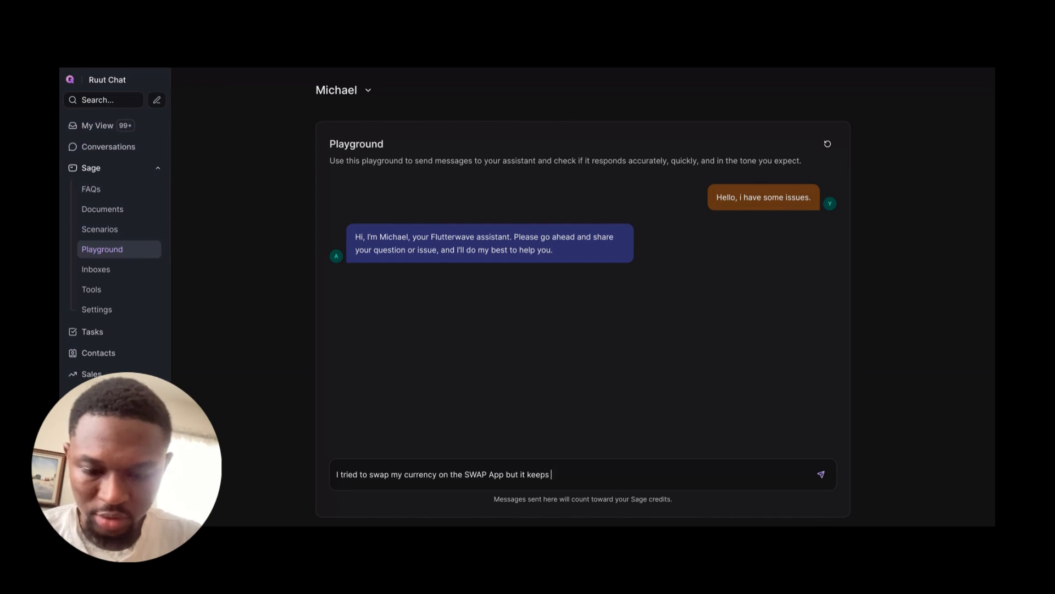
pyautogui.write('failing a')
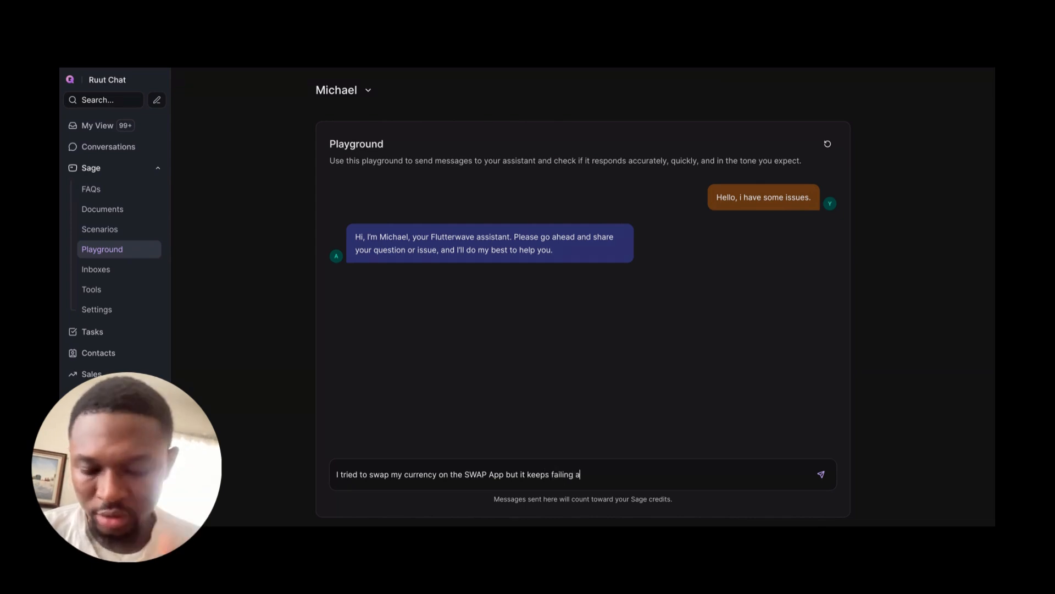
pyautogui.write('nd the ')
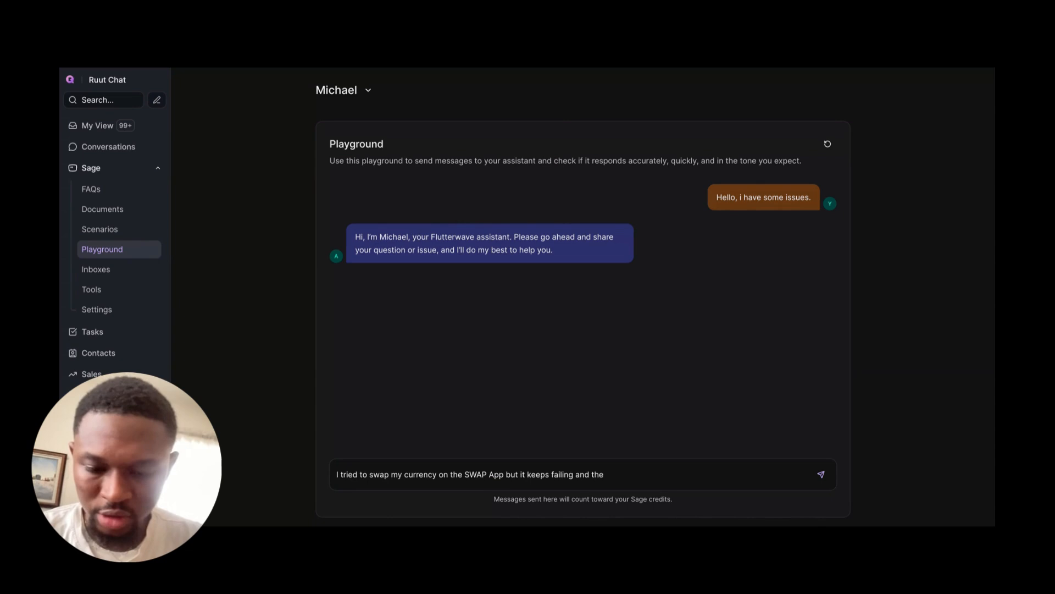
pyautogui.write('transaction de')
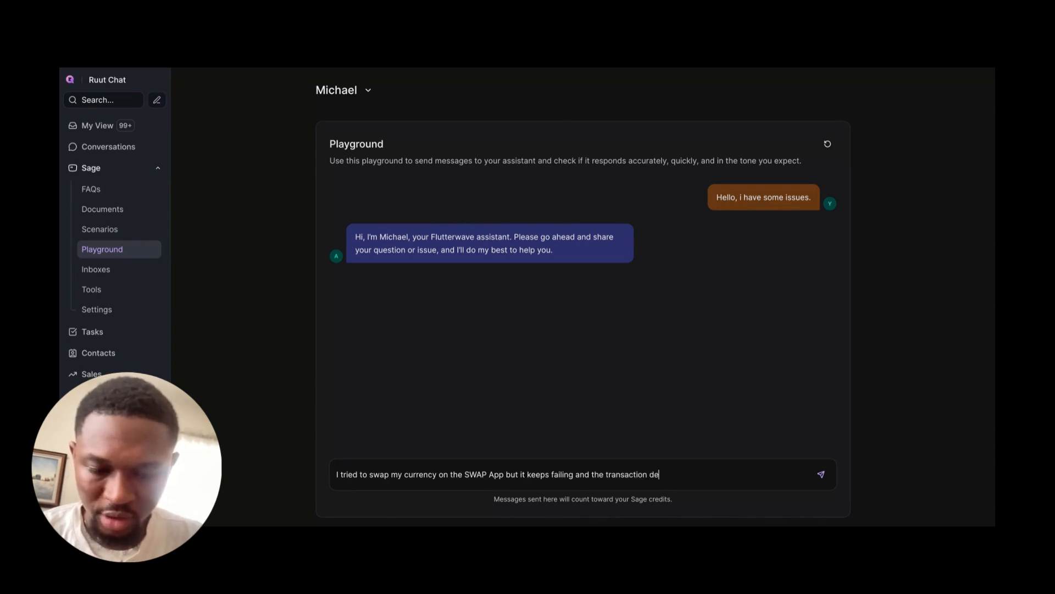
pyautogui.write('ducted f')
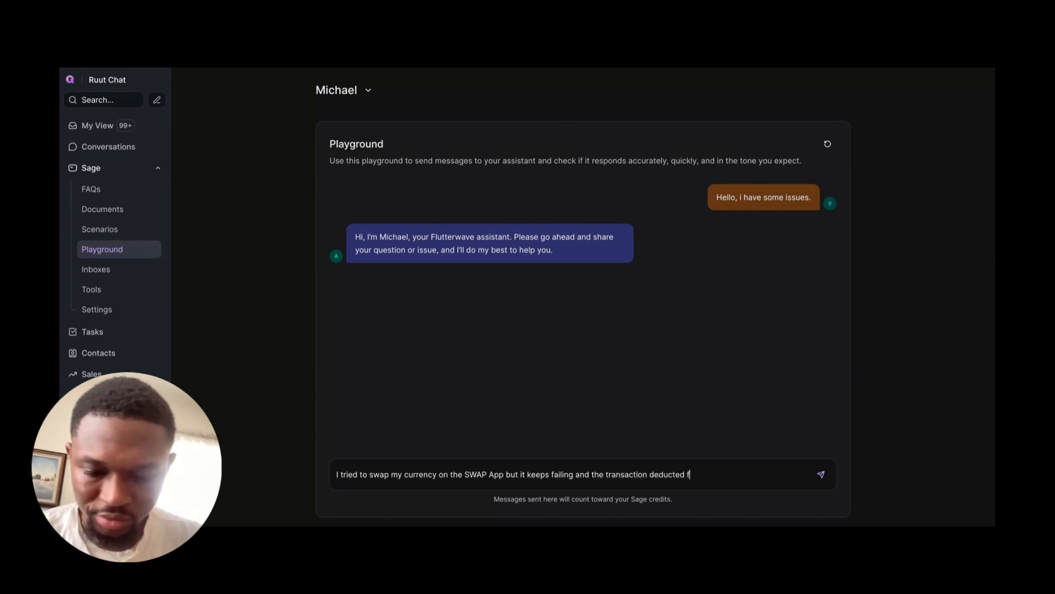
pyautogui.write('rom my acco')
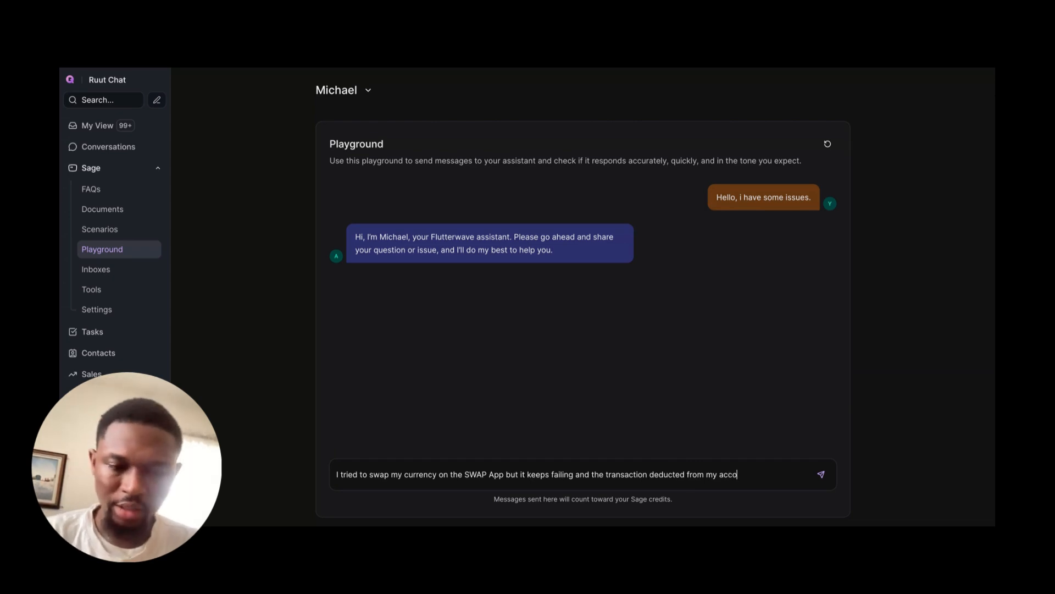
pyautogui.write('unt.')
pyautogui.press('Return')
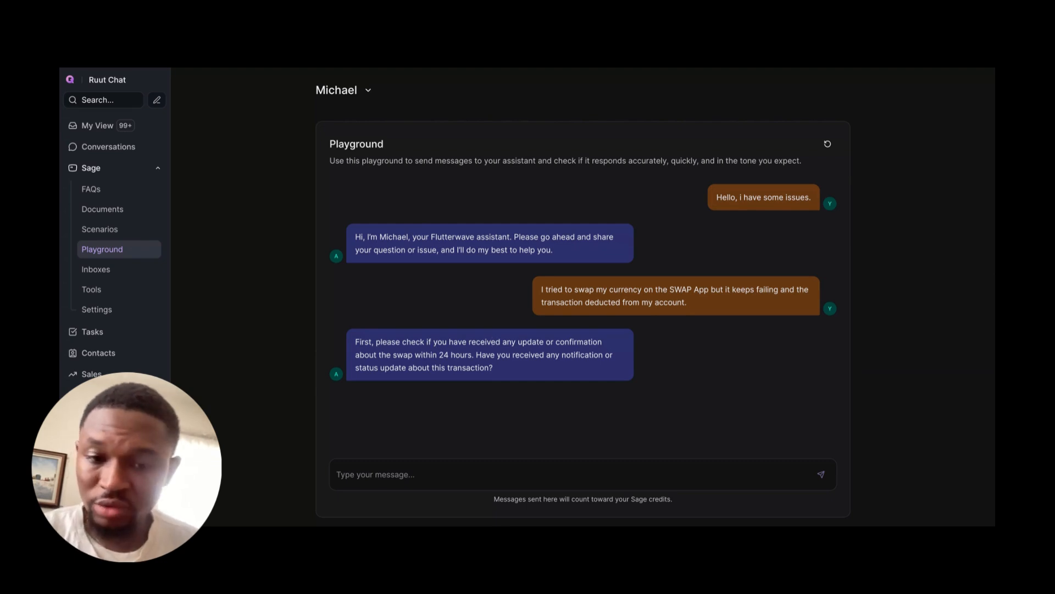
# Step: Send the assistant the reply "No i haven't and it's not upto 24 hours yet."
pyautogui.tripleClick(445, 363)
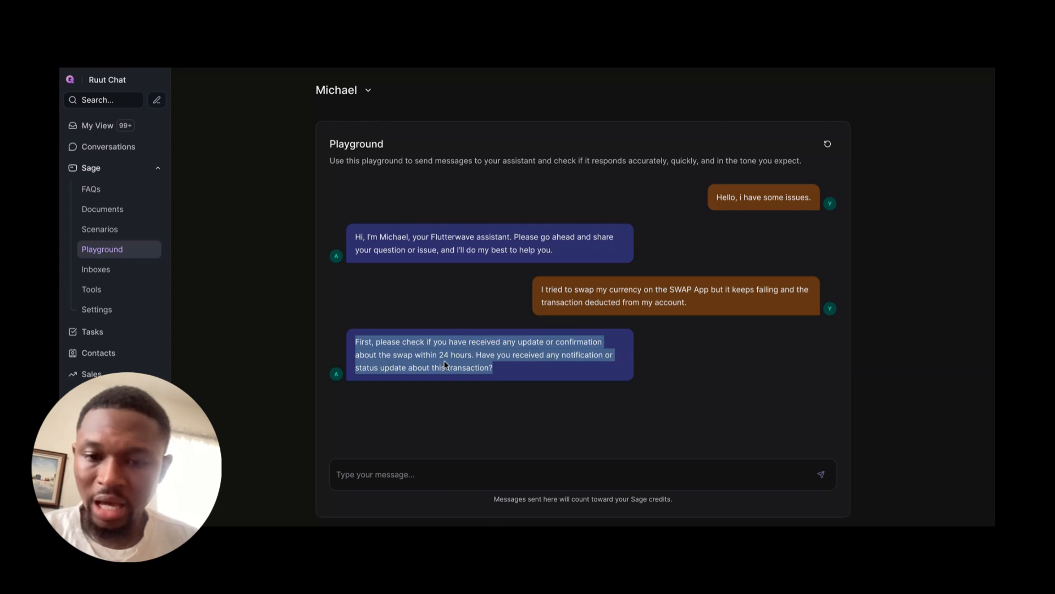
pyautogui.click(390, 483)
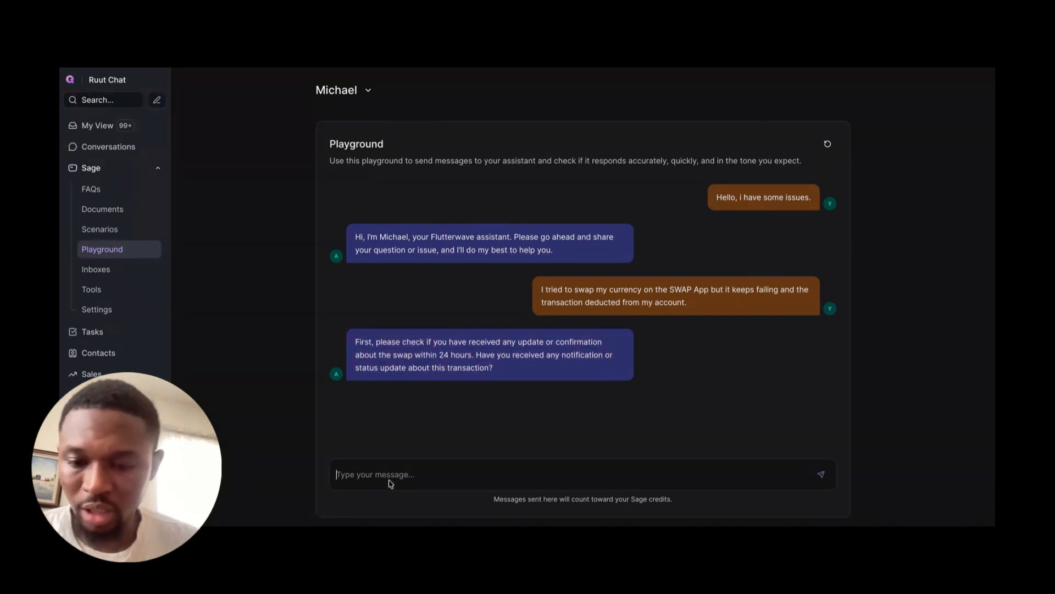
pyautogui.write('No i have')
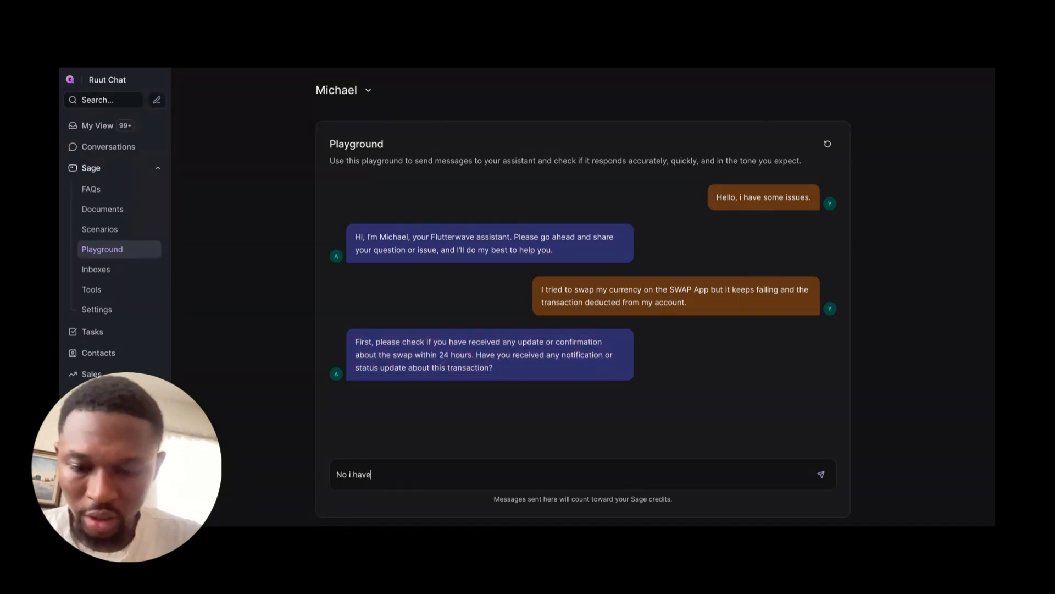
pyautogui.write("n't")
pyautogui.write('and it')
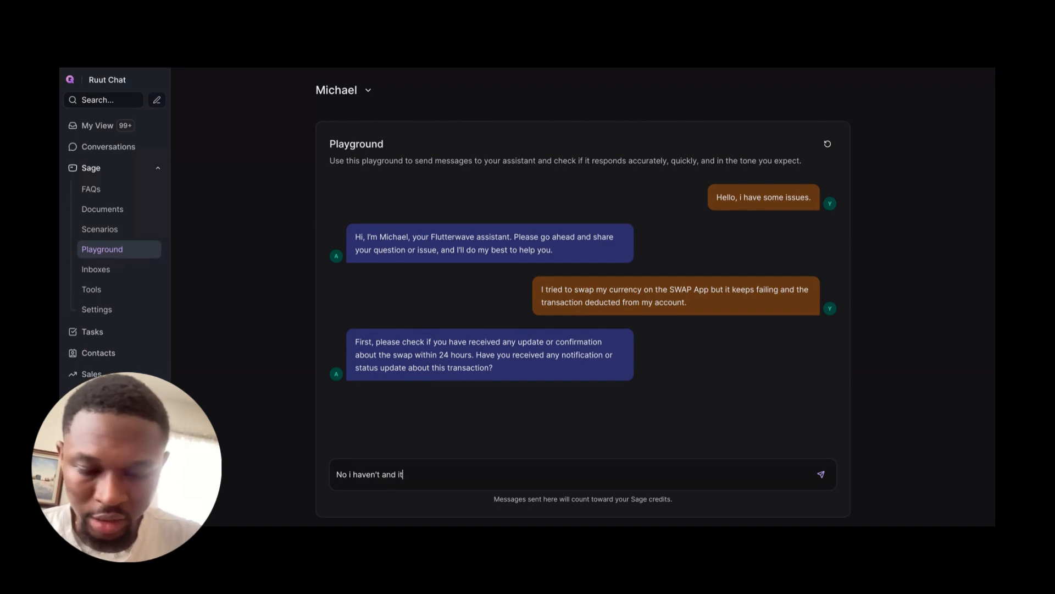
pyautogui.write("'s not upto ")
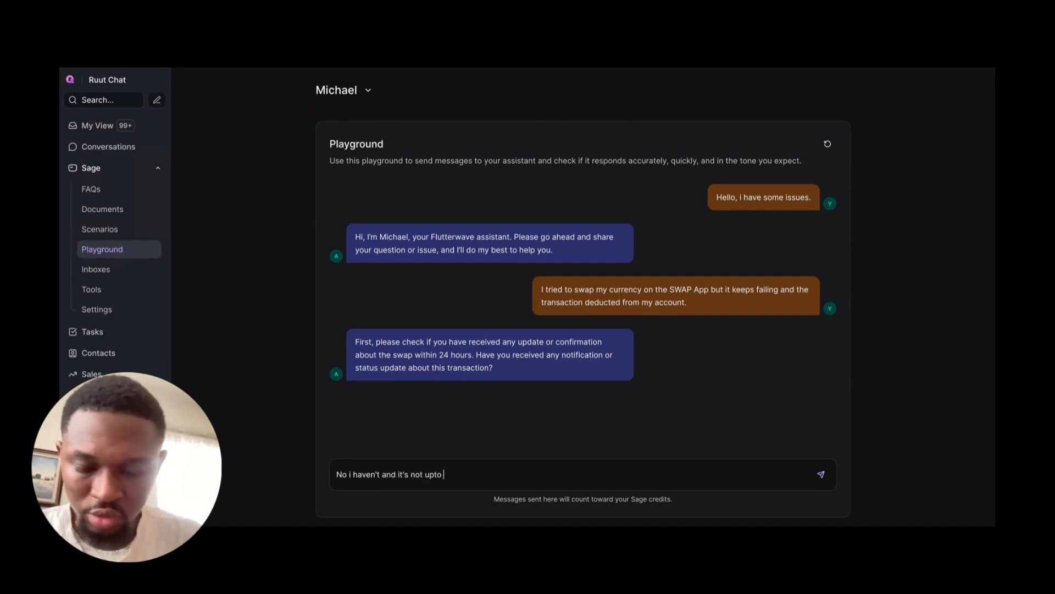
pyautogui.write('24 hours ye')
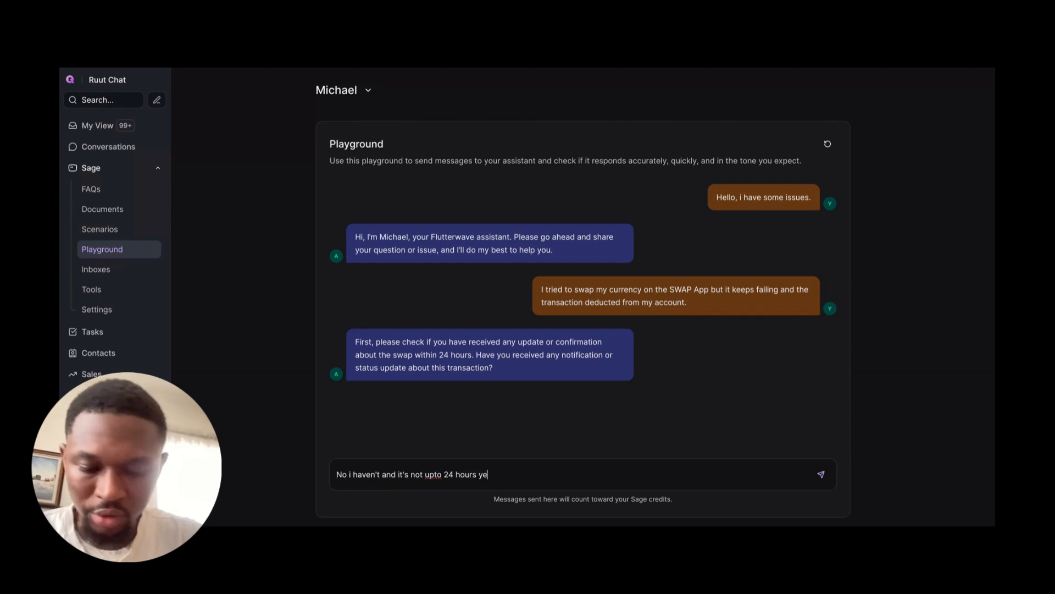
pyautogui.write('t.')
pyautogui.press('Return')
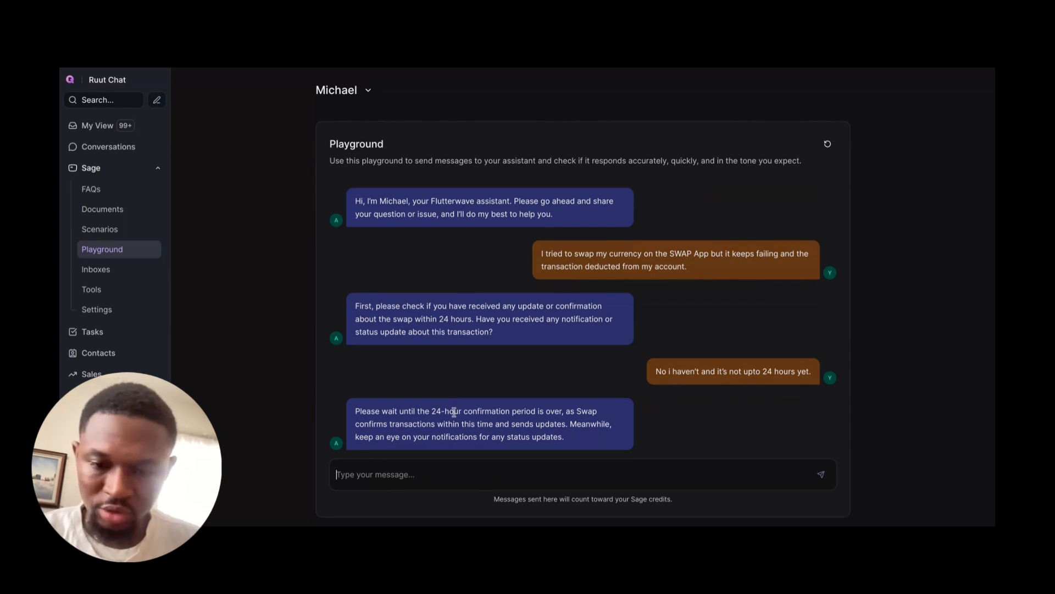
# Step: Read the assistant's answer and send "Alright, that's fine, i also want to follow your socials what is your social account please"
pyautogui.tripleClick(469, 411)
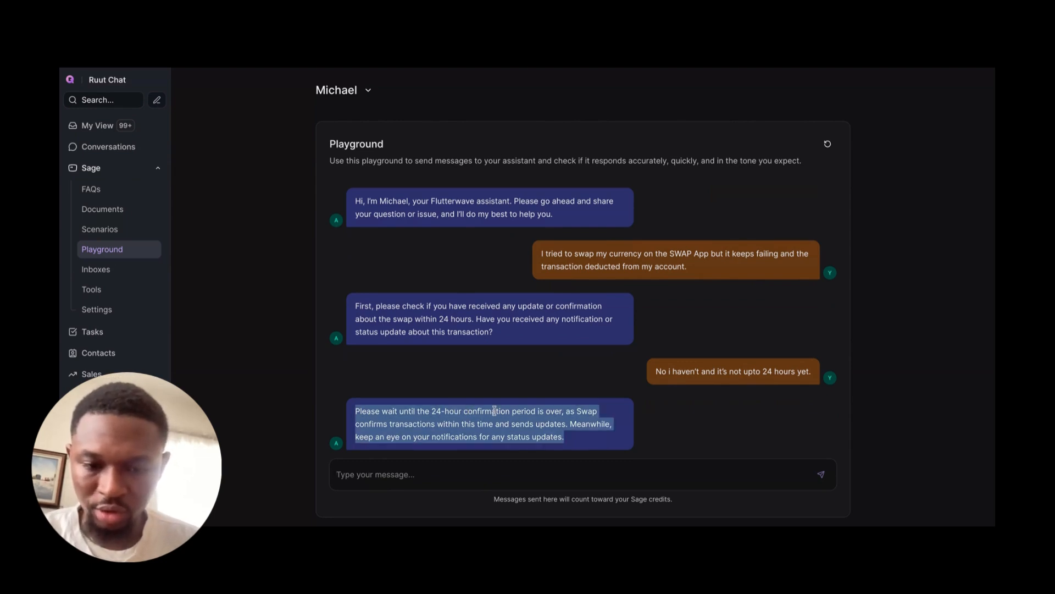
pyautogui.click(459, 411)
pyautogui.tripleClick(484, 415)
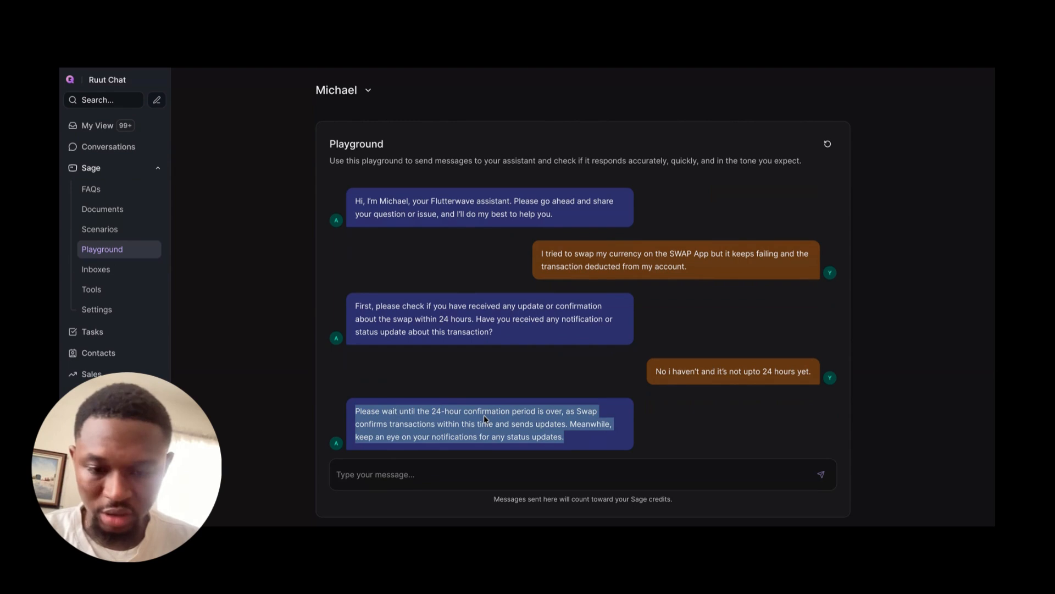
pyautogui.click(439, 419)
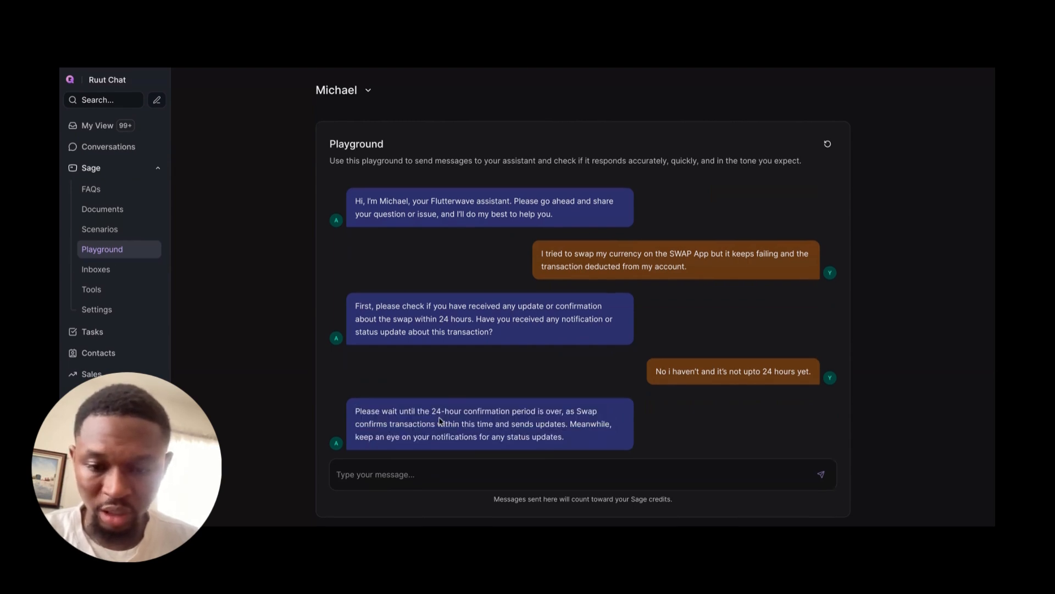
pyautogui.click(406, 477)
pyautogui.write('A')
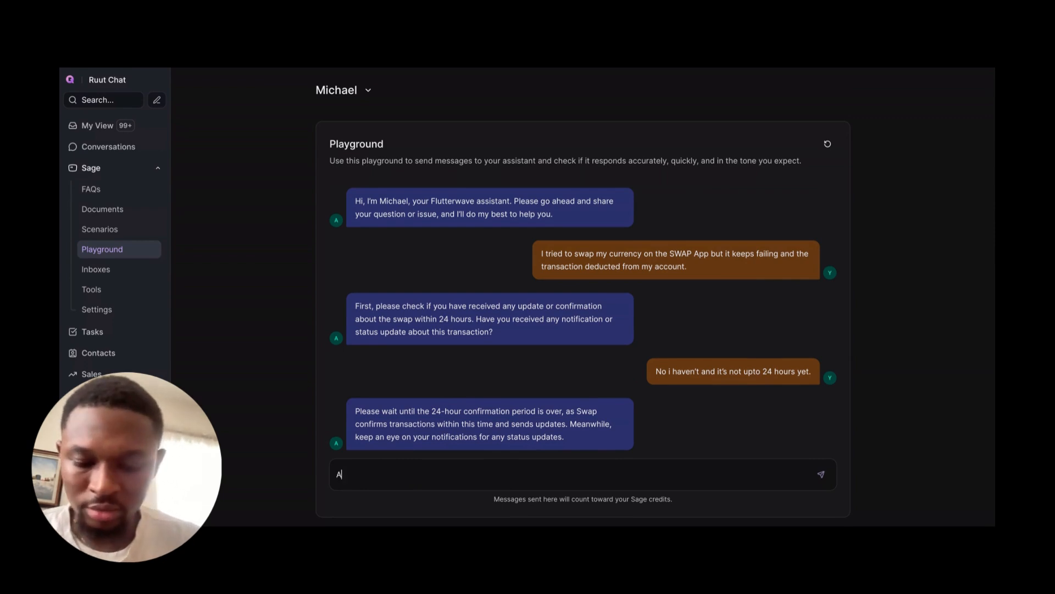
pyautogui.write('lright')
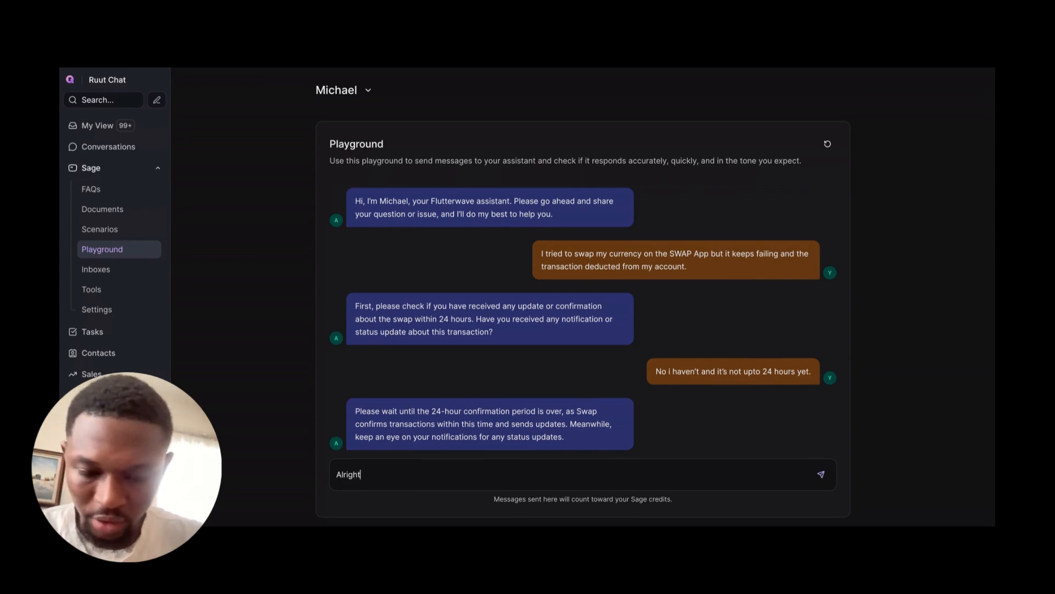
pyautogui.write(", that's fine ")
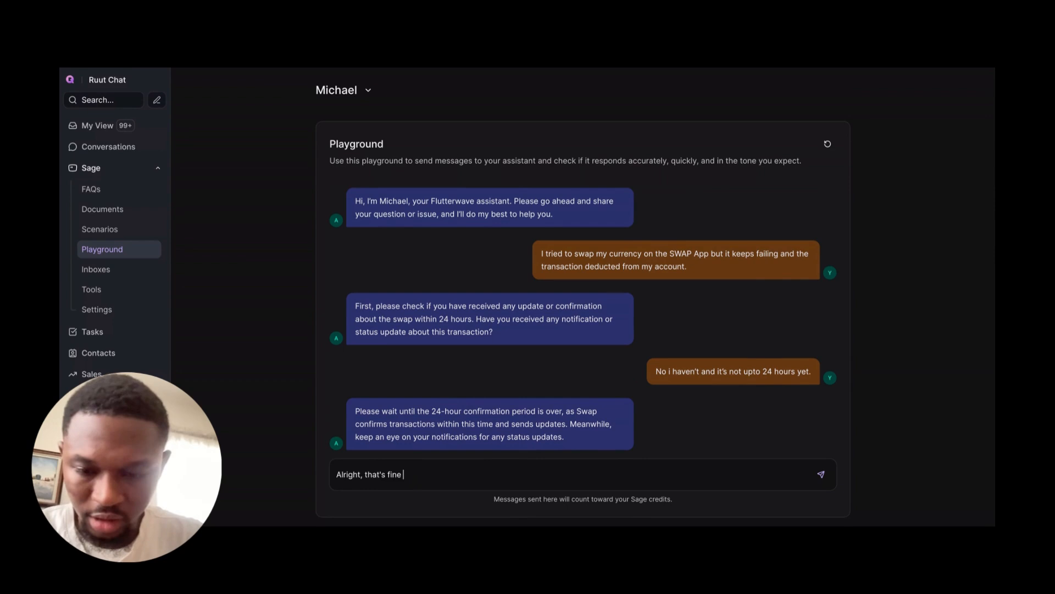
pyautogui.write(', i also ')
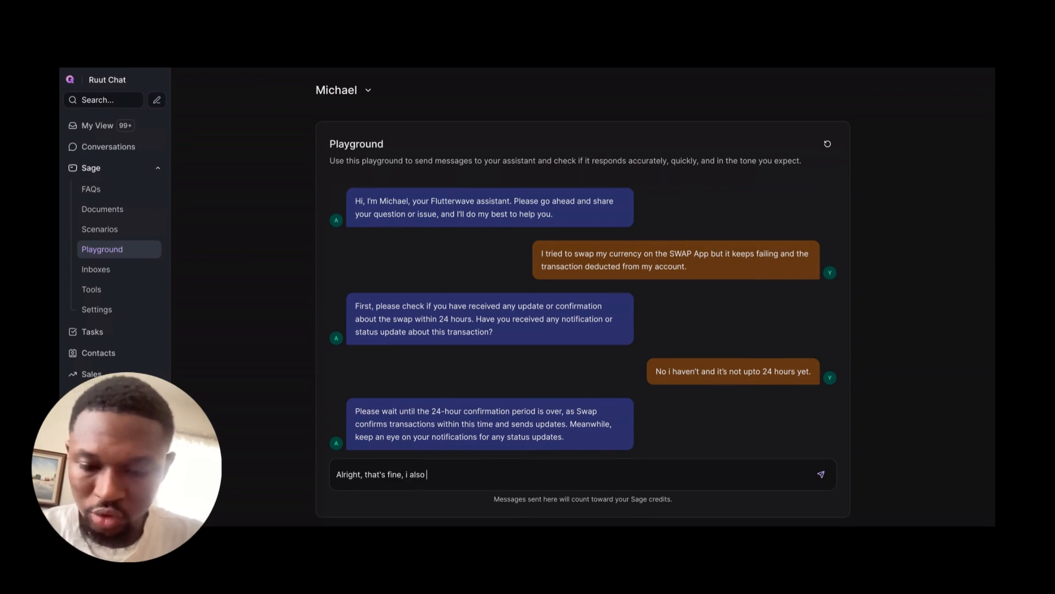
pyautogui.write('want to foll')
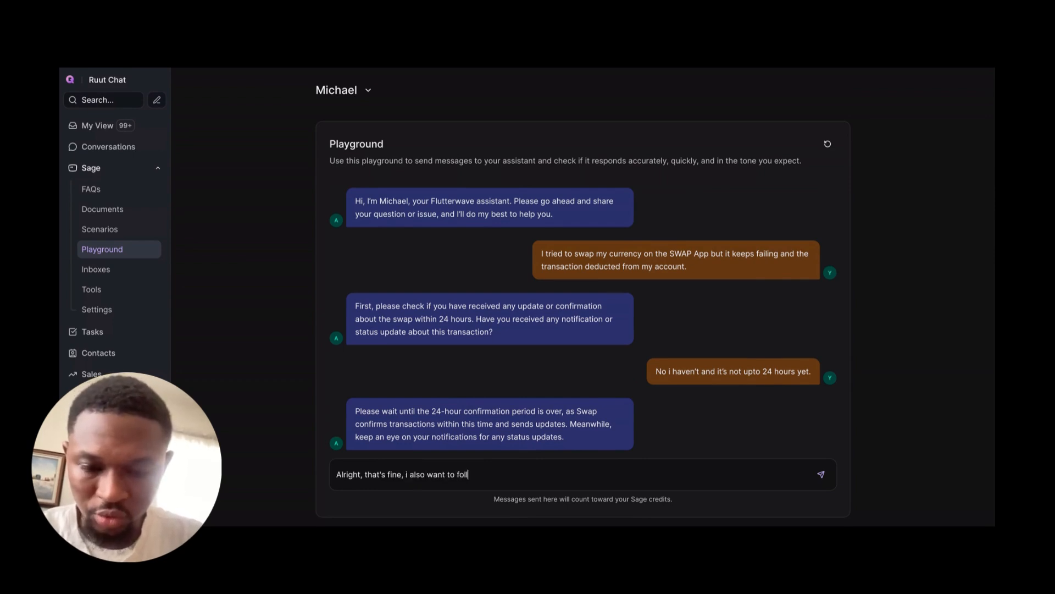
pyautogui.write('ow your socials')
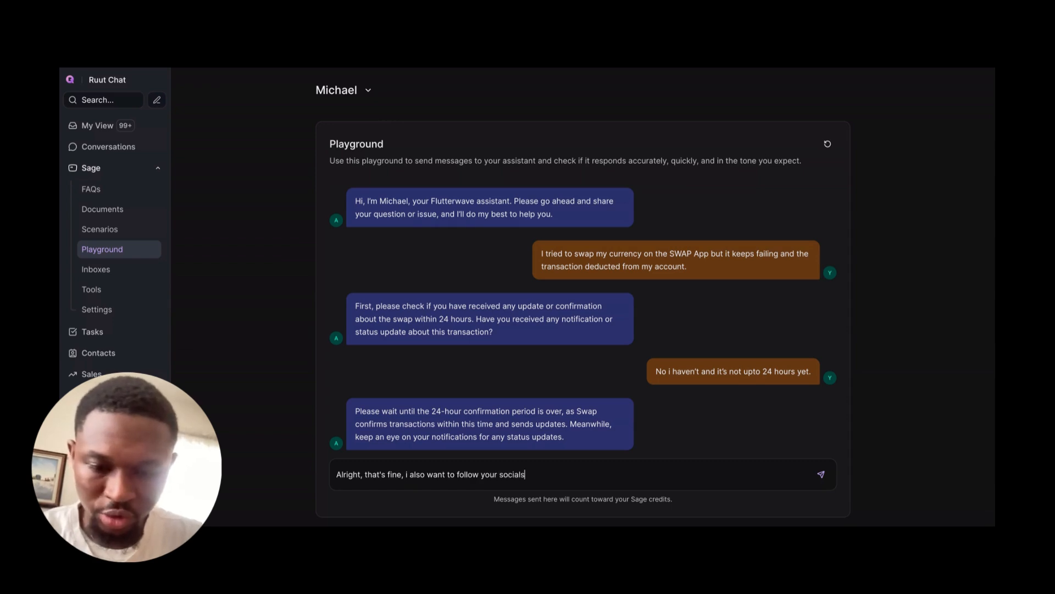
pyautogui.write(' what is your')
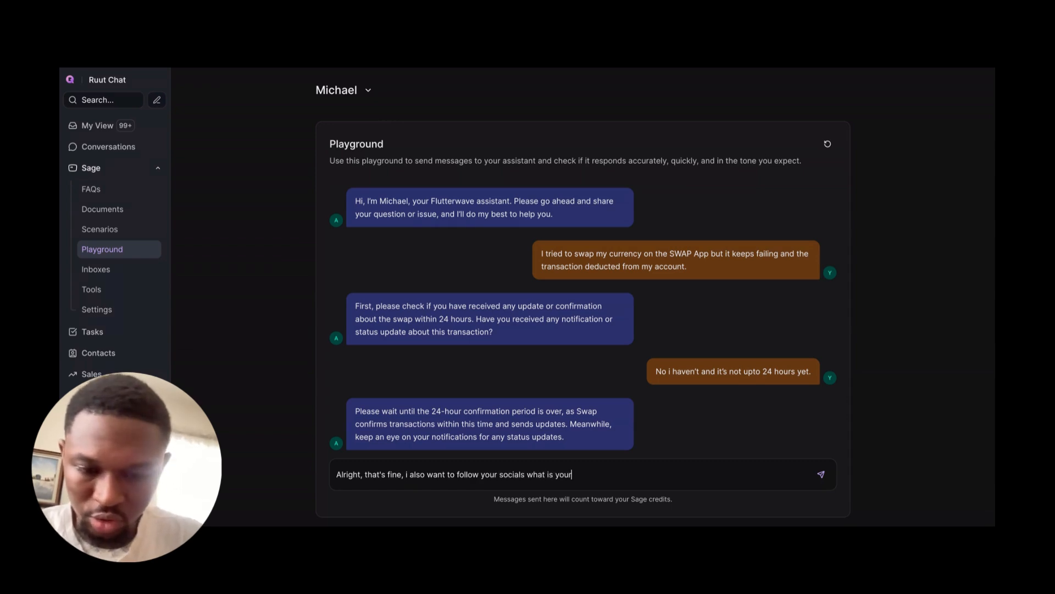
pyautogui.write(' social acc')
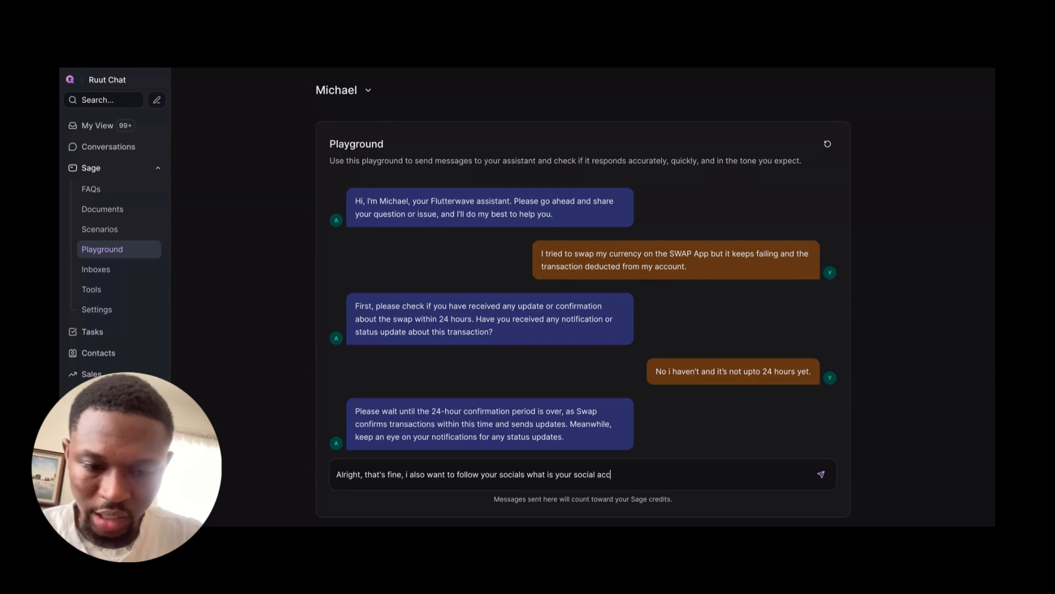
pyautogui.write('ount please')
pyautogui.press('Return')
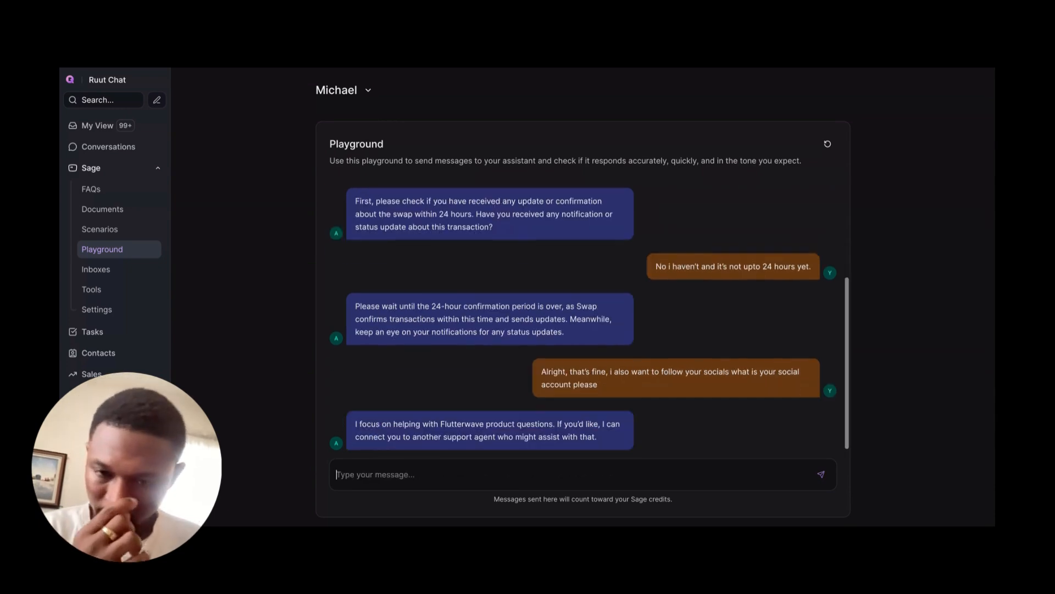
# Step: Challenge the assistant's answer by sending "You don't have the social media channels for flutterwave ?/"
pyautogui.tripleClick(503, 420)
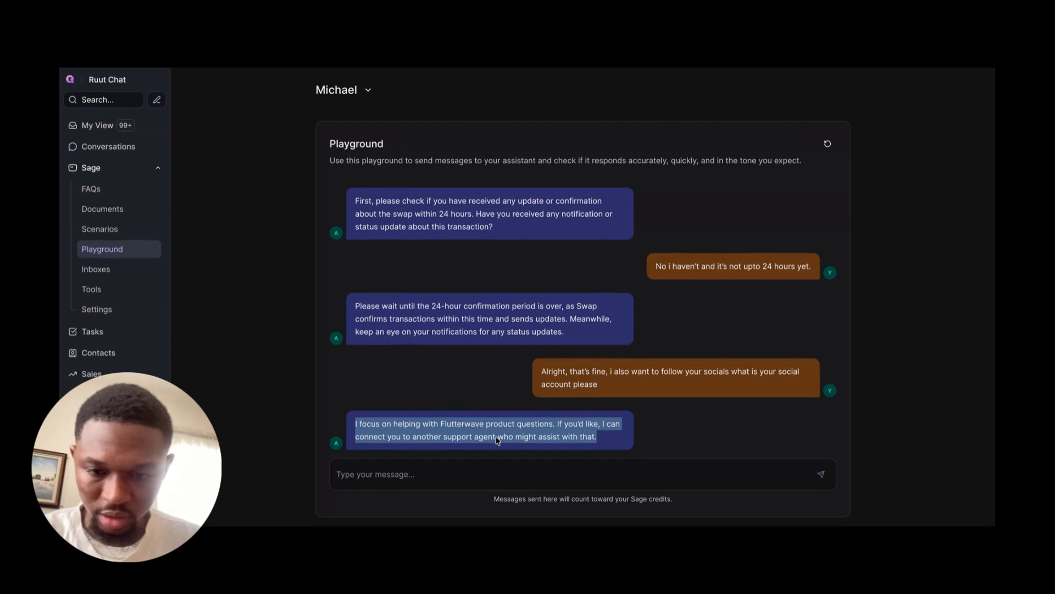
pyautogui.click(406, 474)
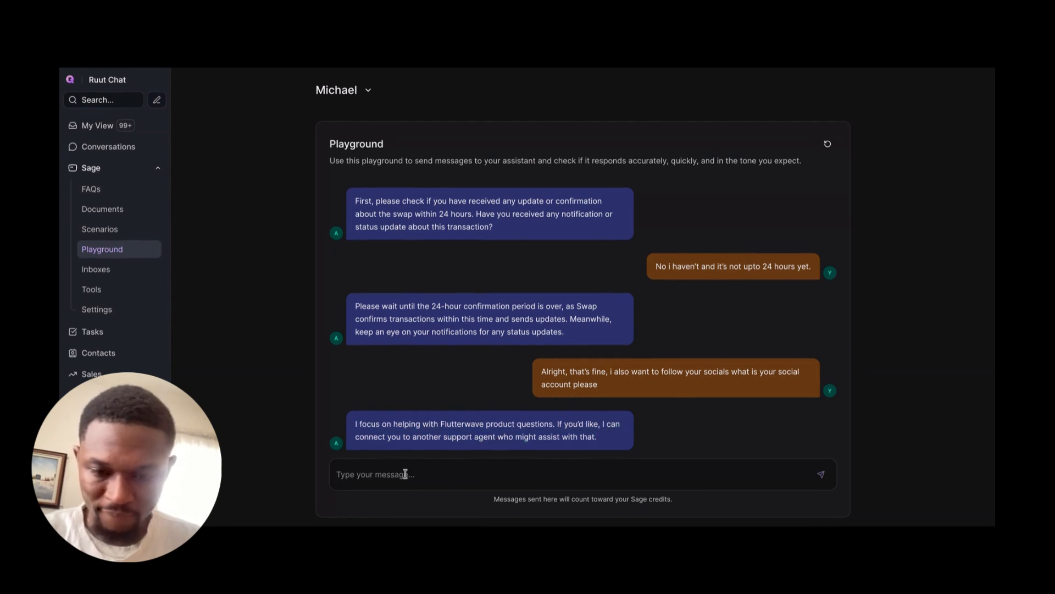
pyautogui.write('You do')
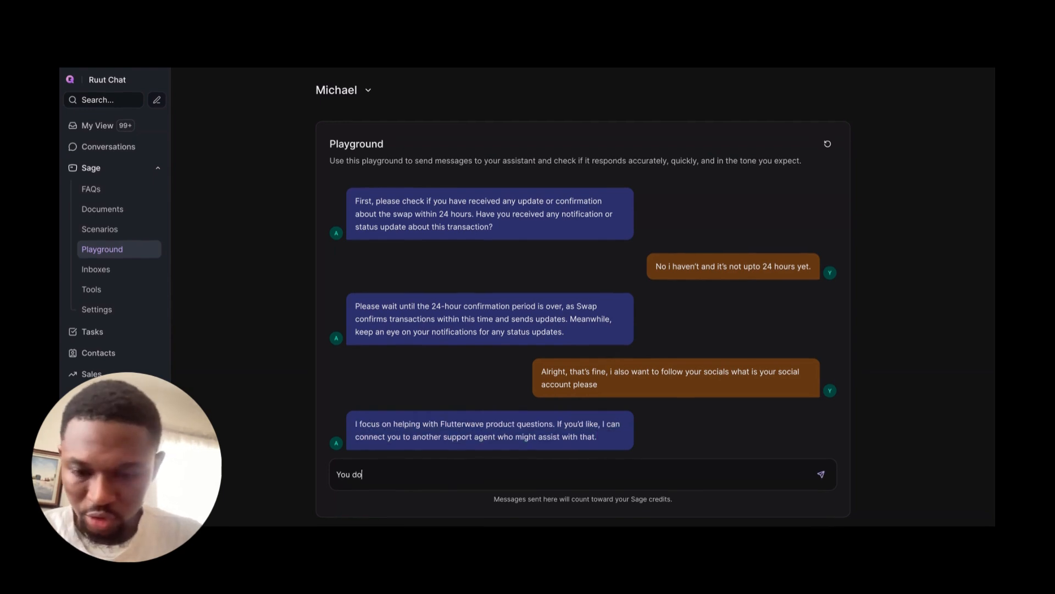
pyautogui.write("n't have the soc")
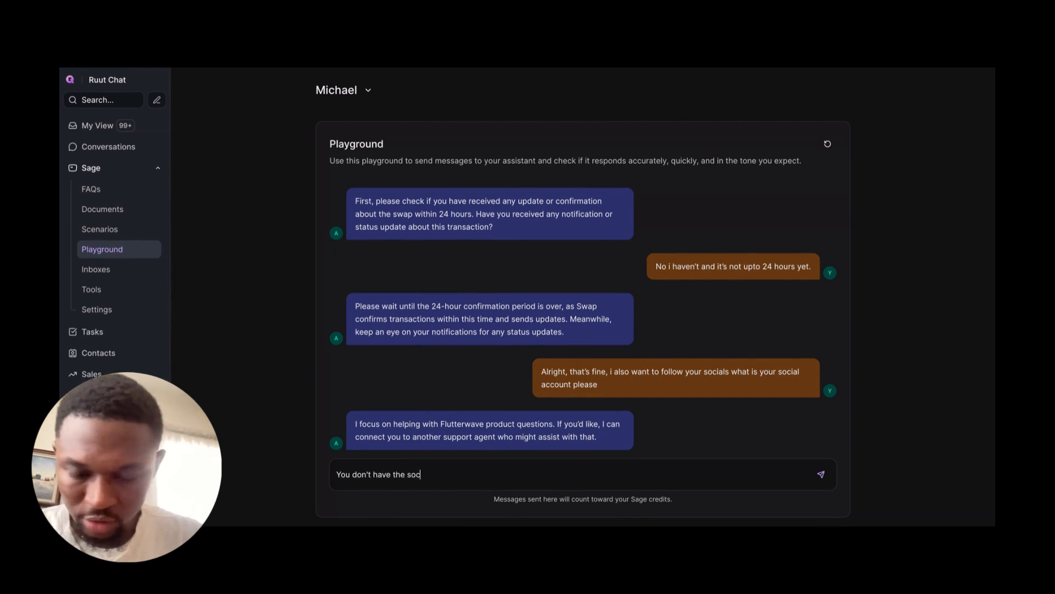
pyautogui.write('ial media')
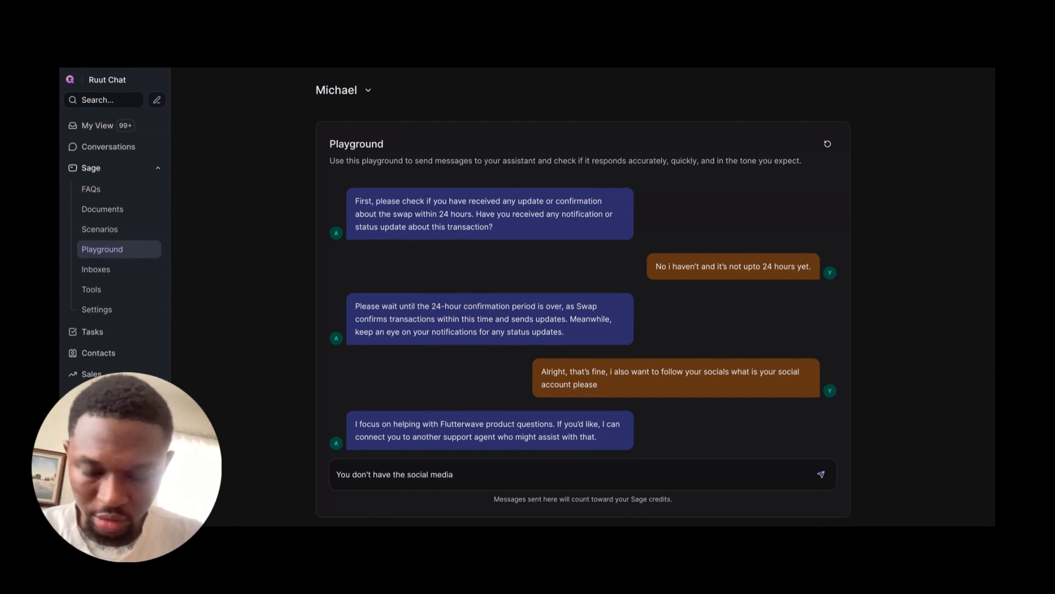
pyautogui.write(' channels for')
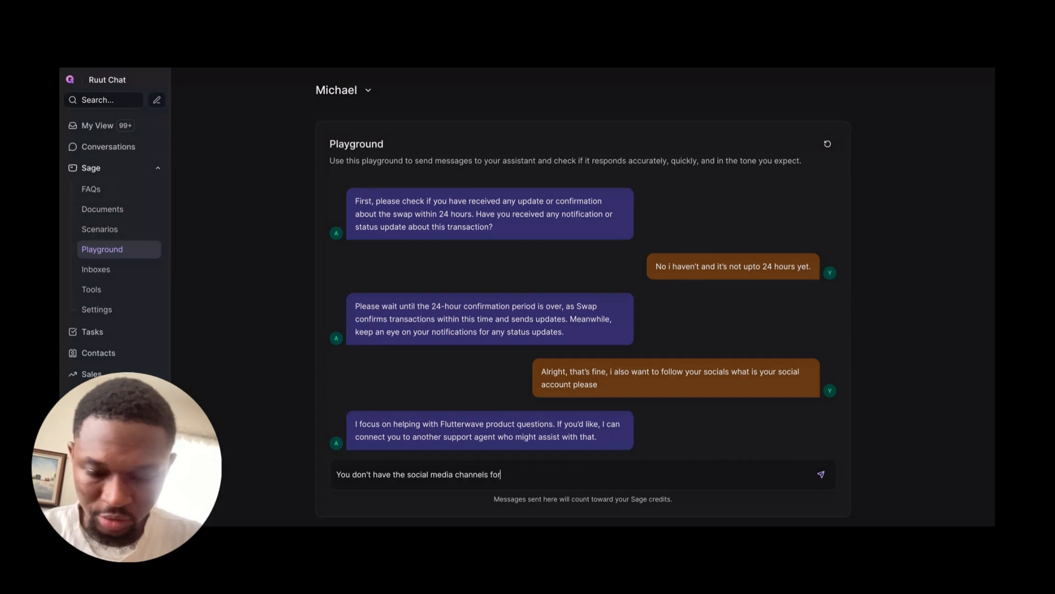
pyautogui.write(' flutterwab')
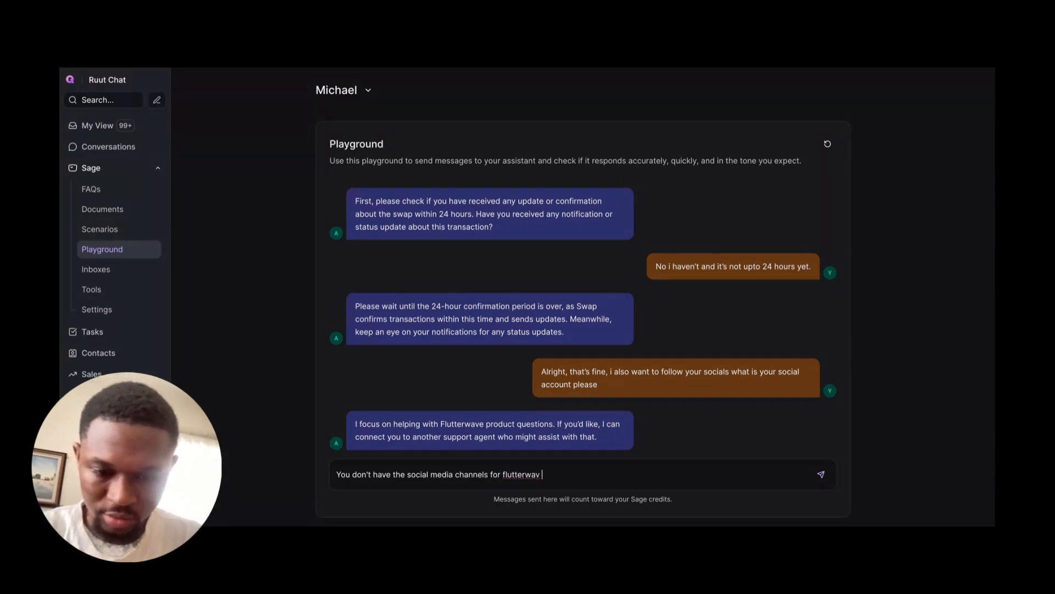
pyautogui.press('BackSpace')
pyautogui.write('e ?/')
pyautogui.press('Return')
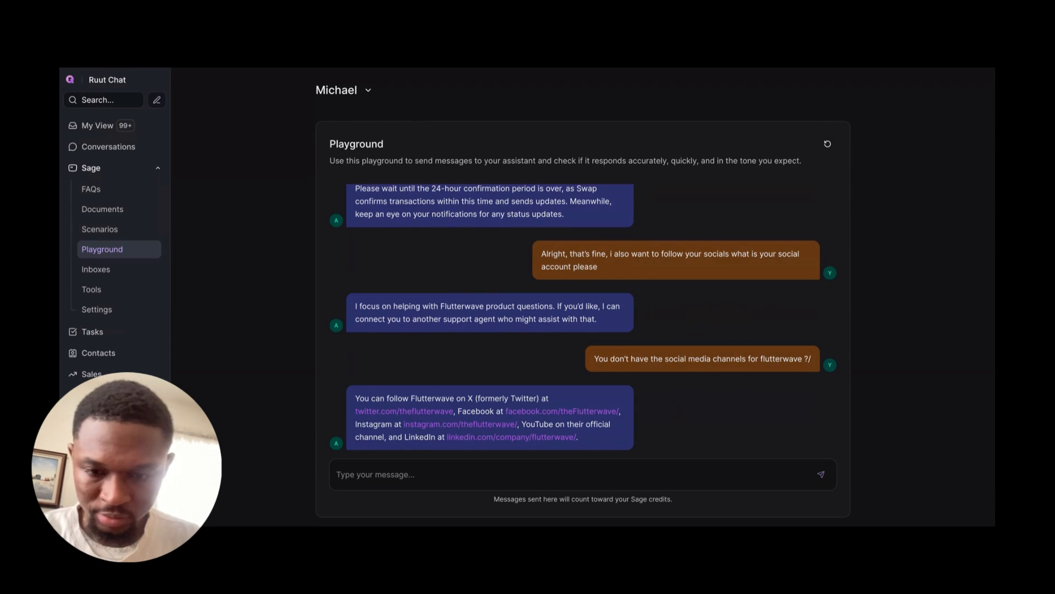
# Step: Examine the assistant's reply about Flutterwave's social media channels
pyautogui.tripleClick(461, 396)
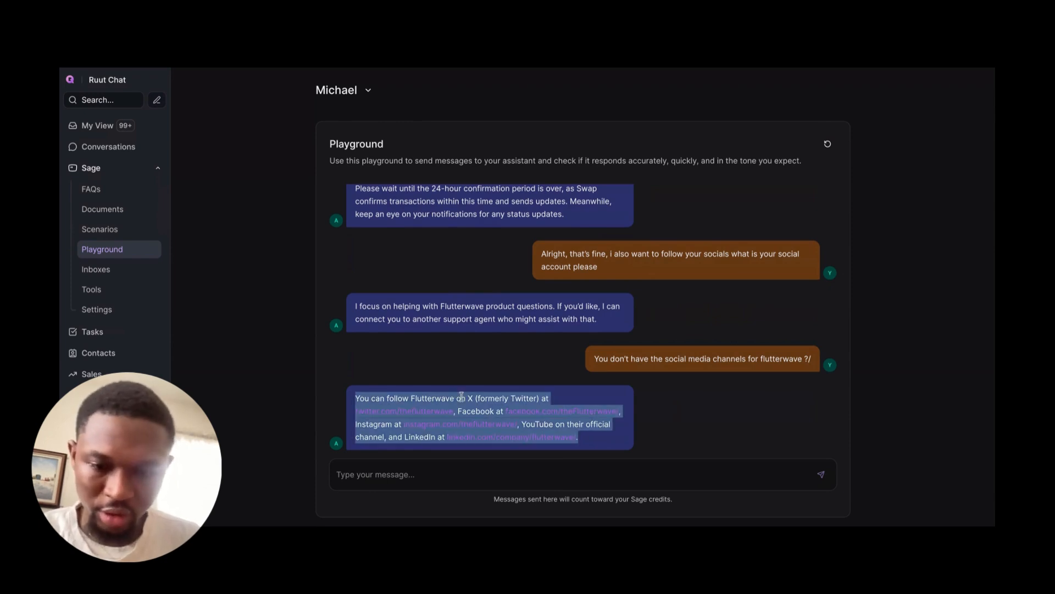
pyautogui.click(412, 398)
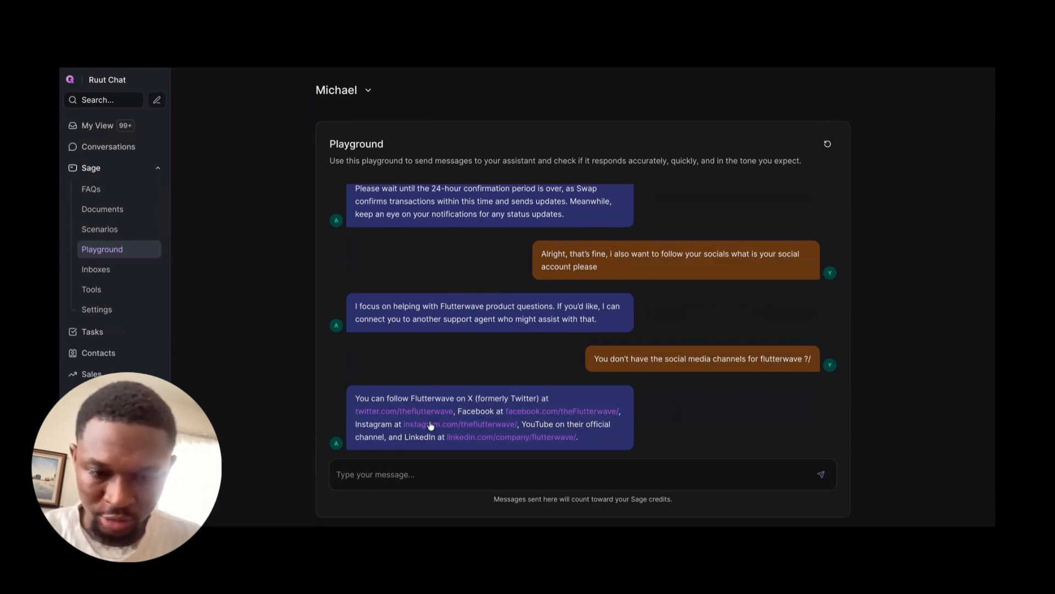
pyautogui.tripleClick(390, 436)
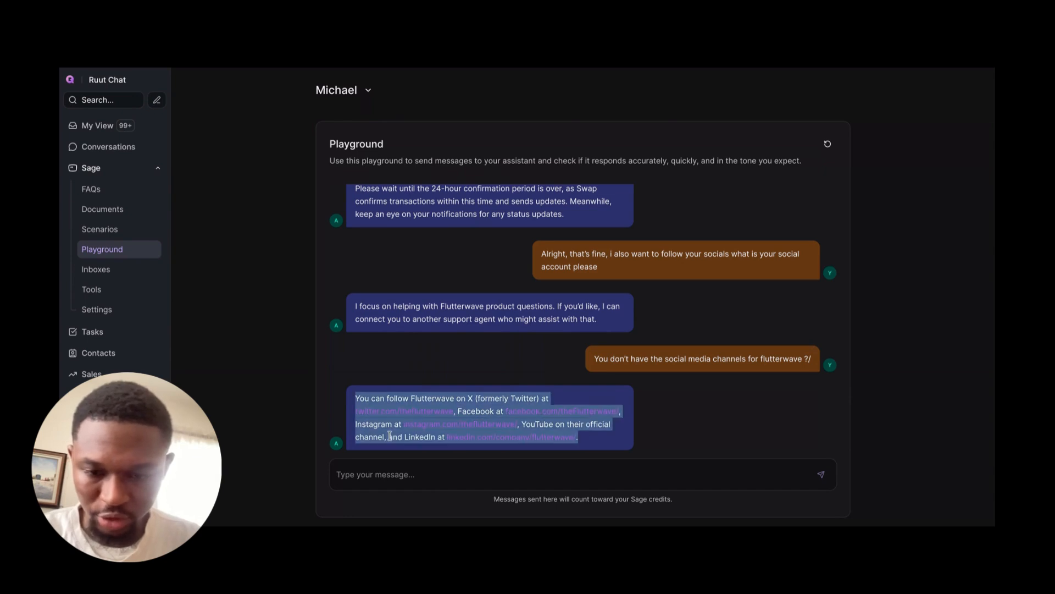
pyautogui.scroll(-1, 390, 435)
pyautogui.click(414, 469)
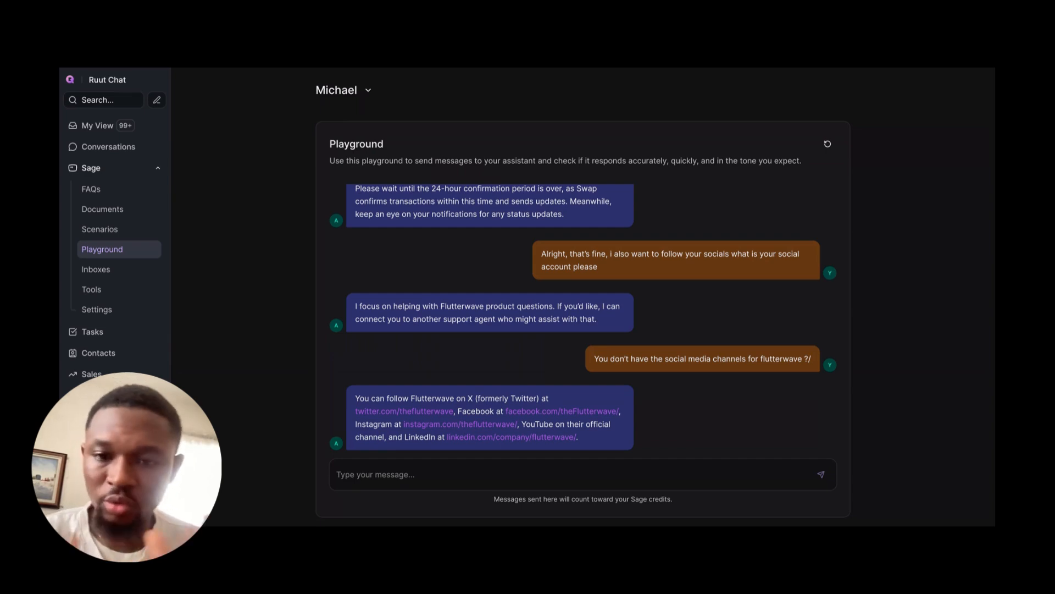
# Step: Open the assistant's settings and examine the response temperature and the Instructions, Resolution Message and Handoff Message fields
pyautogui.click(110, 310)
pyautogui.scroll(-10, 430, 325)
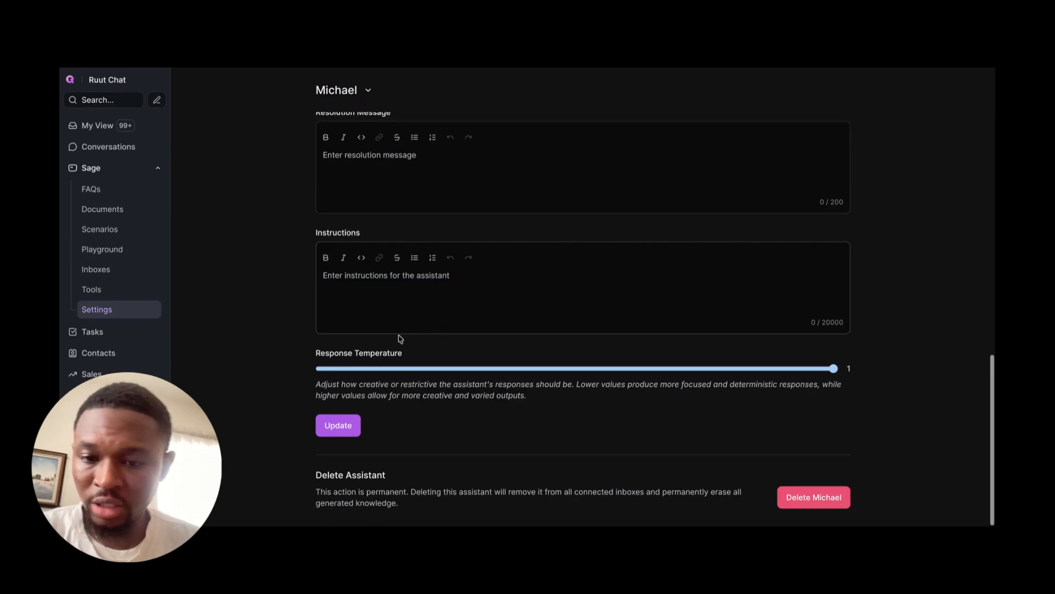
pyautogui.click(342, 286)
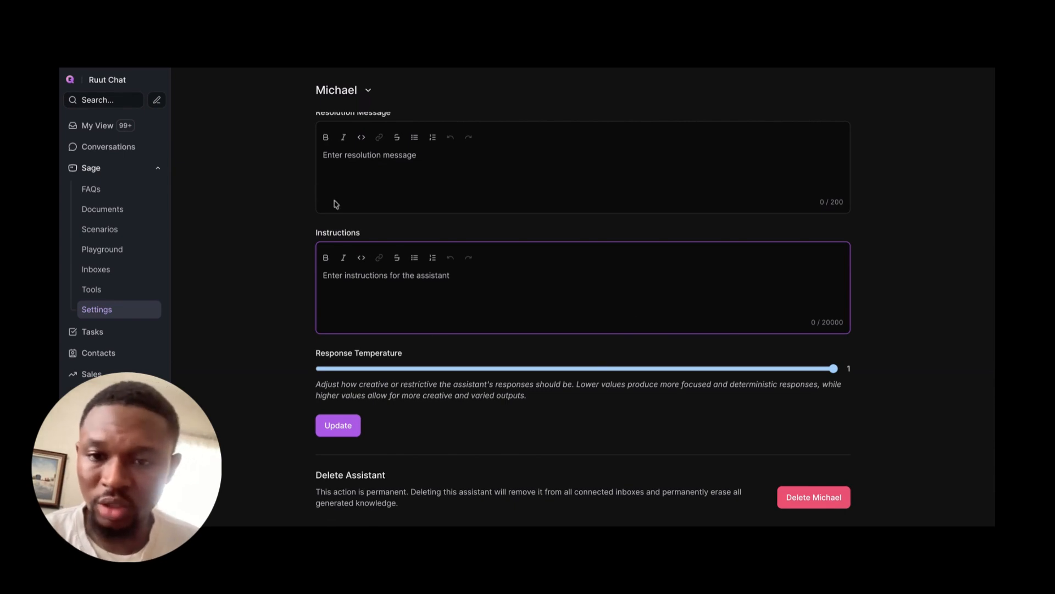
pyautogui.scroll(1, 336, 204)
pyautogui.click(344, 183)
pyautogui.scroll(2, 346, 181)
pyautogui.click(370, 149)
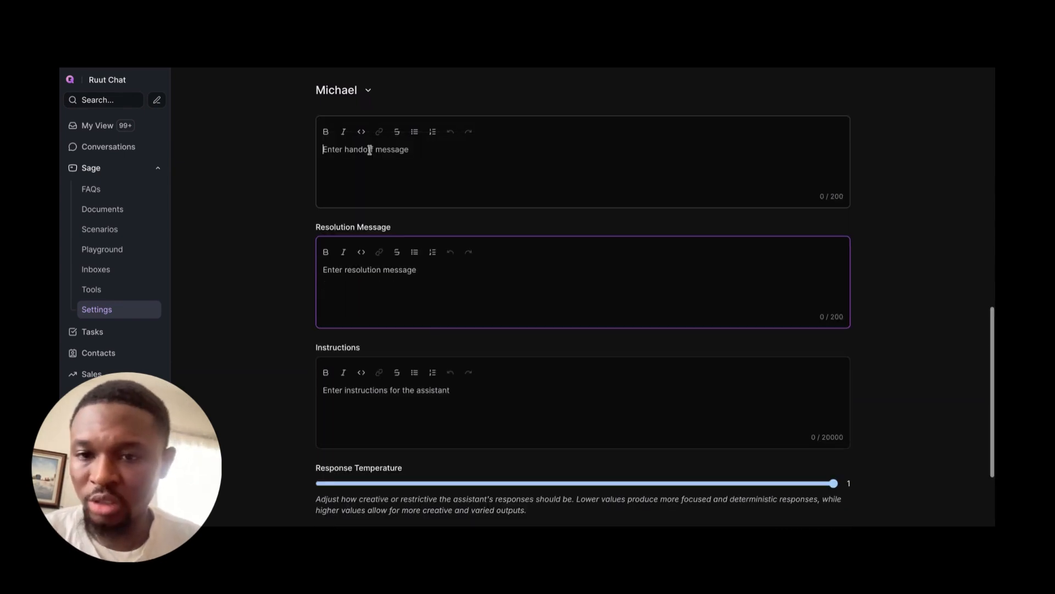
pyautogui.scroll(2, 369, 157)
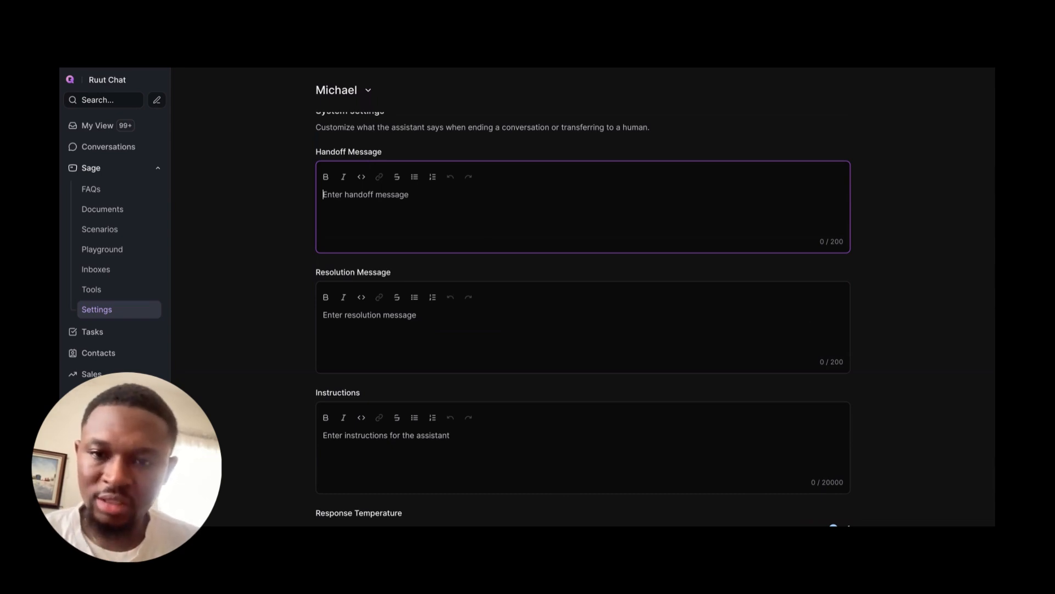
# Step: Review the assistant's feature options, the handoff, resolution and instruction fields, and the response temperature explanation in its settings
pyautogui.click(365, 446)
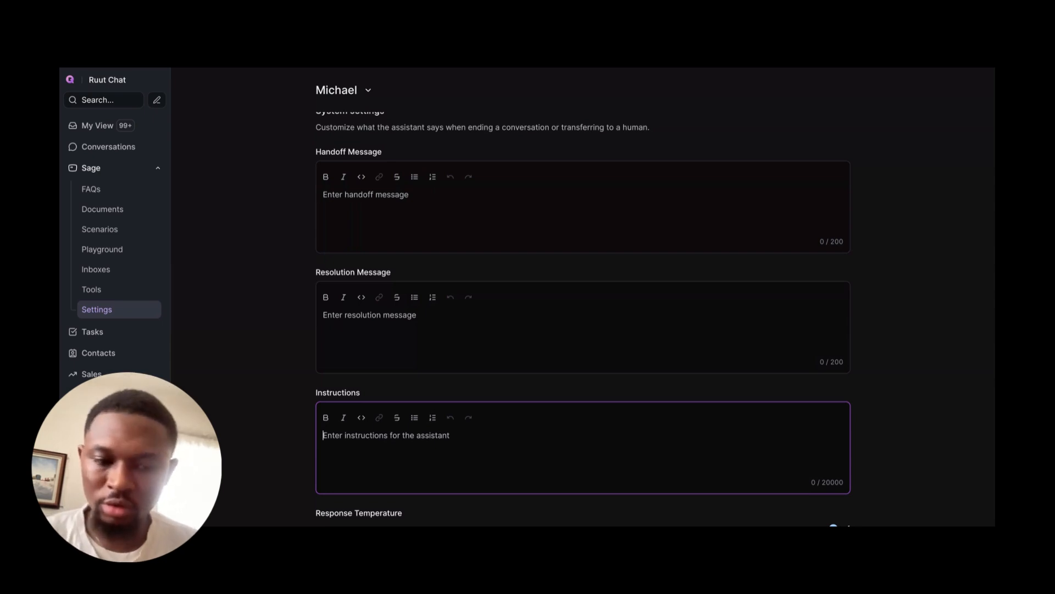
pyautogui.scroll(-1, 569, 444)
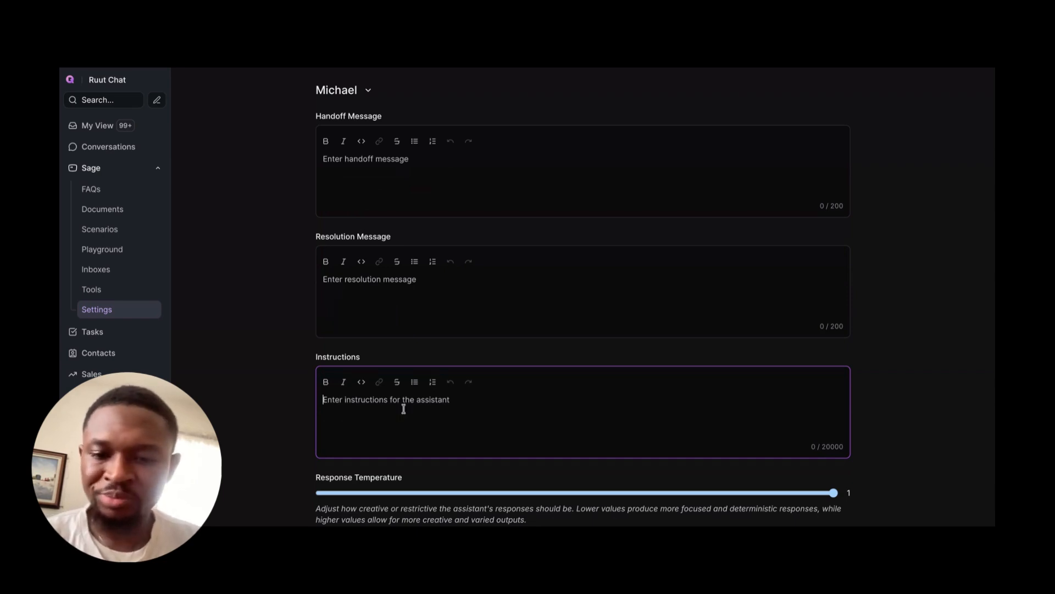
pyautogui.scroll(-1, 404, 409)
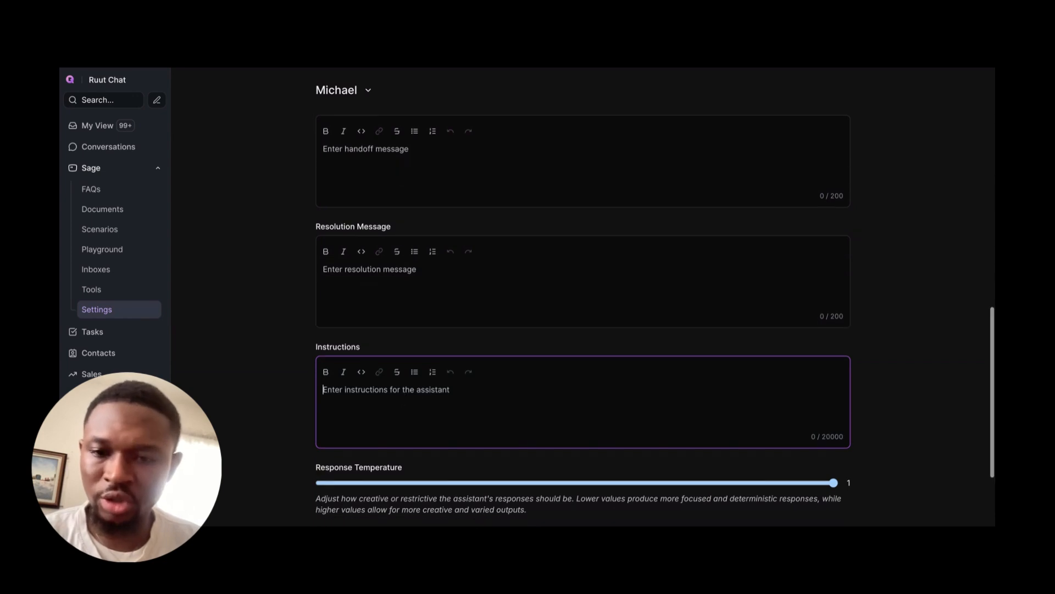
pyautogui.scroll(1, 360, 331)
pyautogui.click(360, 324)
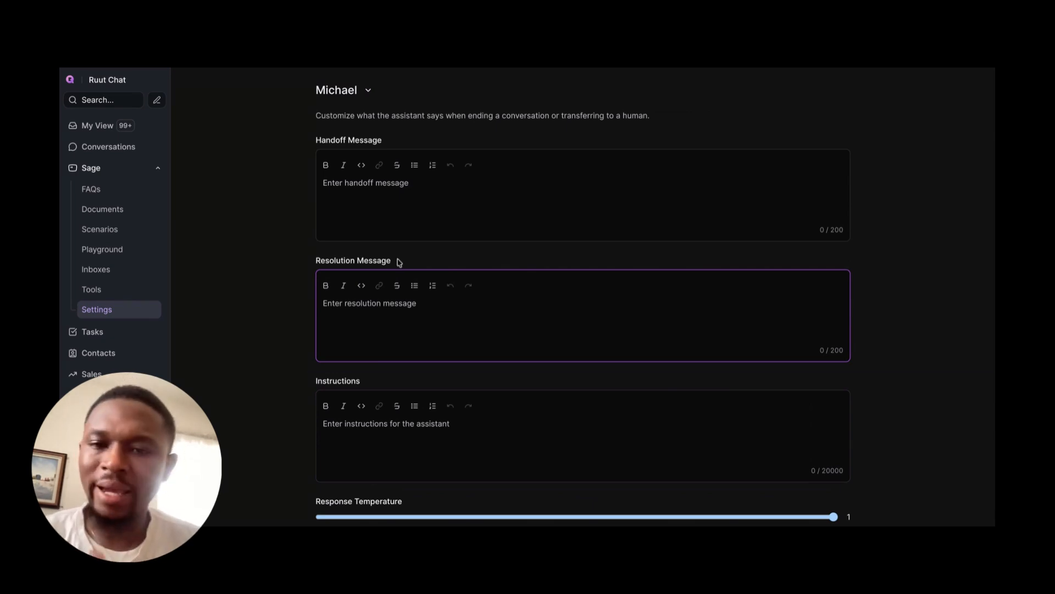
pyautogui.scroll(3, 386, 266)
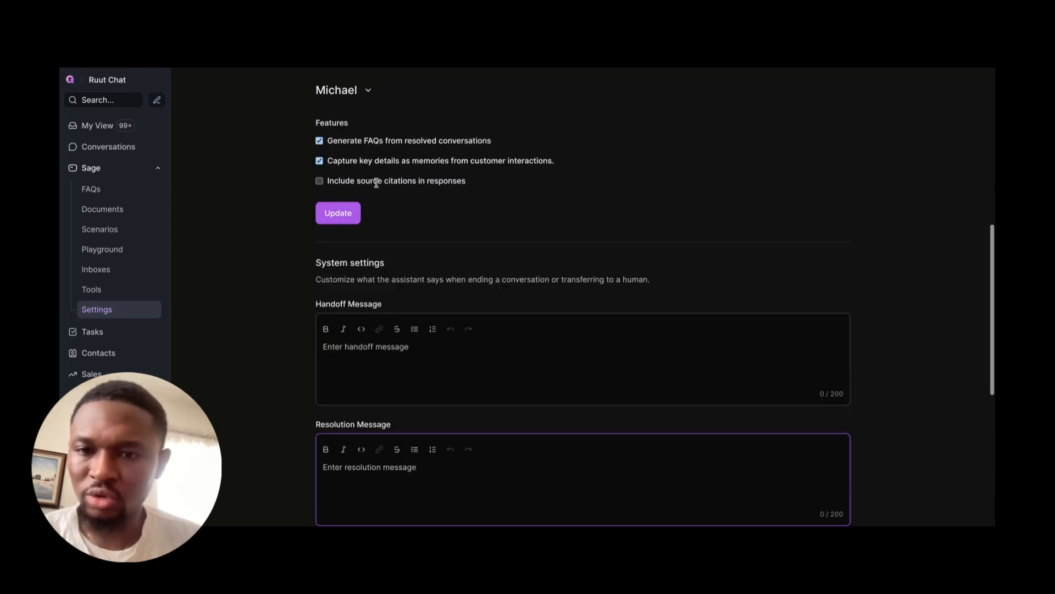
pyautogui.scroll(5, 376, 182)
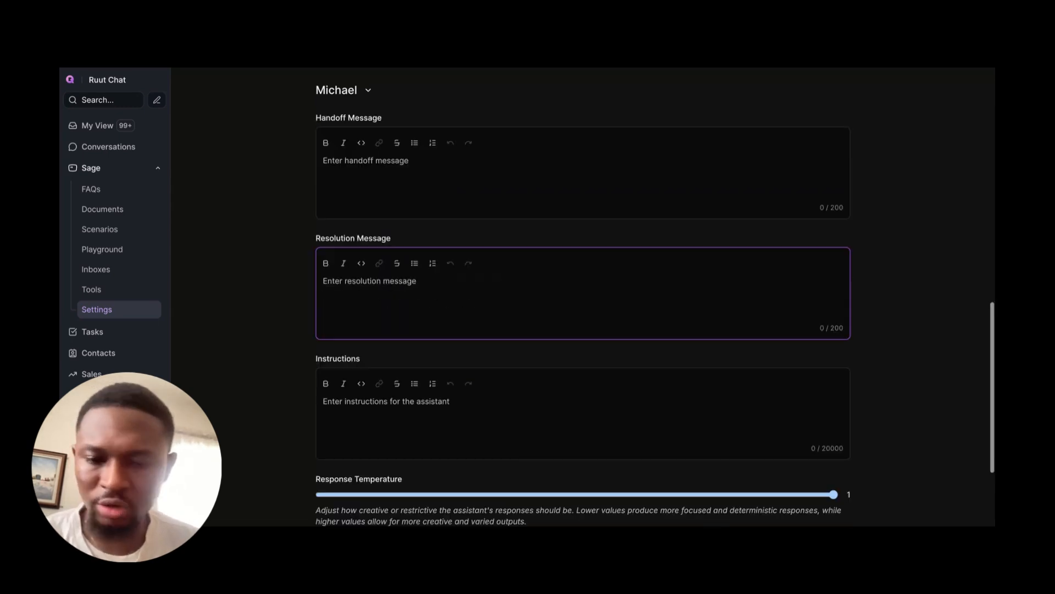
pyautogui.scroll(-2, 365, 368)
pyautogui.scroll(1, 400, 231)
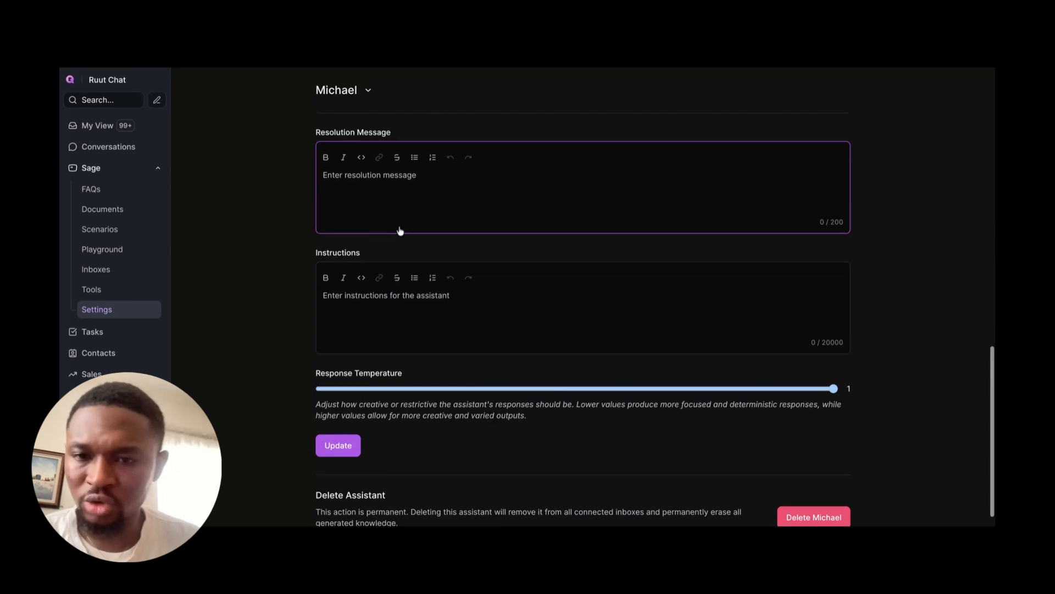
pyautogui.scroll(6, 400, 231)
pyautogui.scroll(-5, 399, 231)
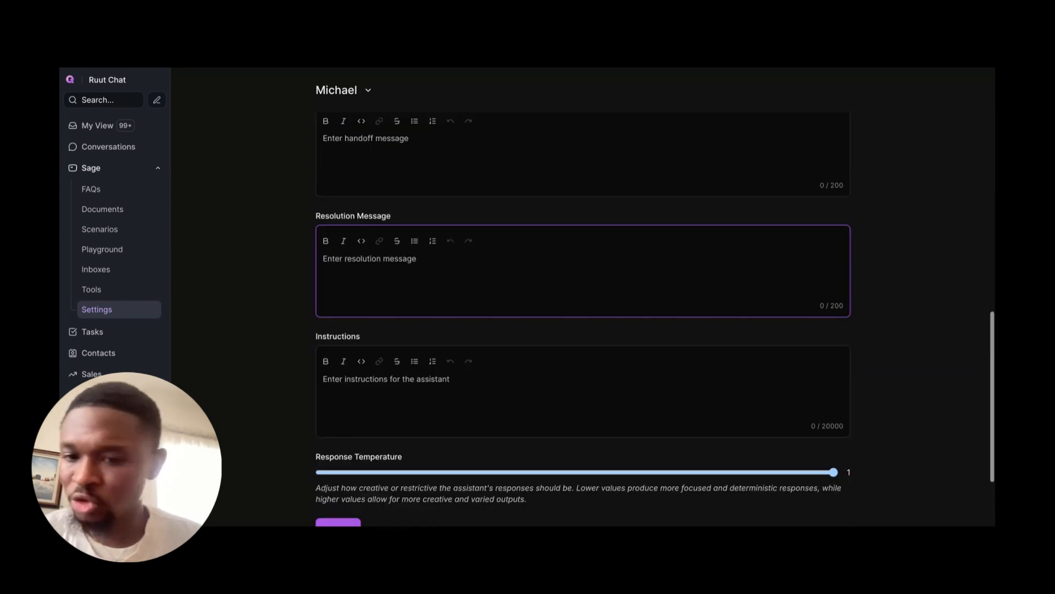
pyautogui.scroll(-1, 386, 321)
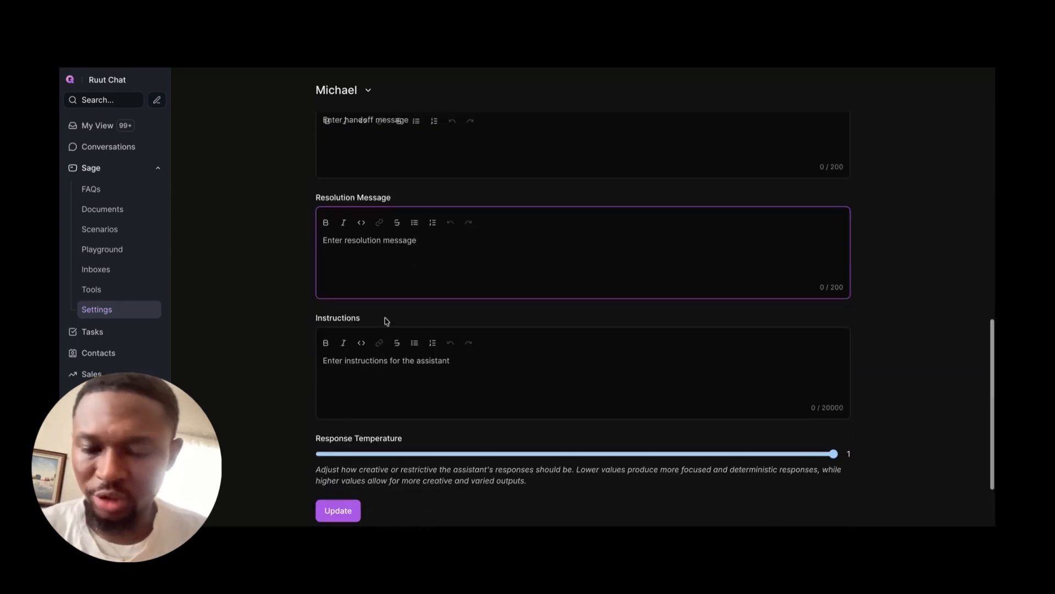
pyautogui.scroll(-2, 386, 321)
# Step: Connect the ruutchat inbox to the assistant from its Connected Inboxes page
pyautogui.click(118, 275)
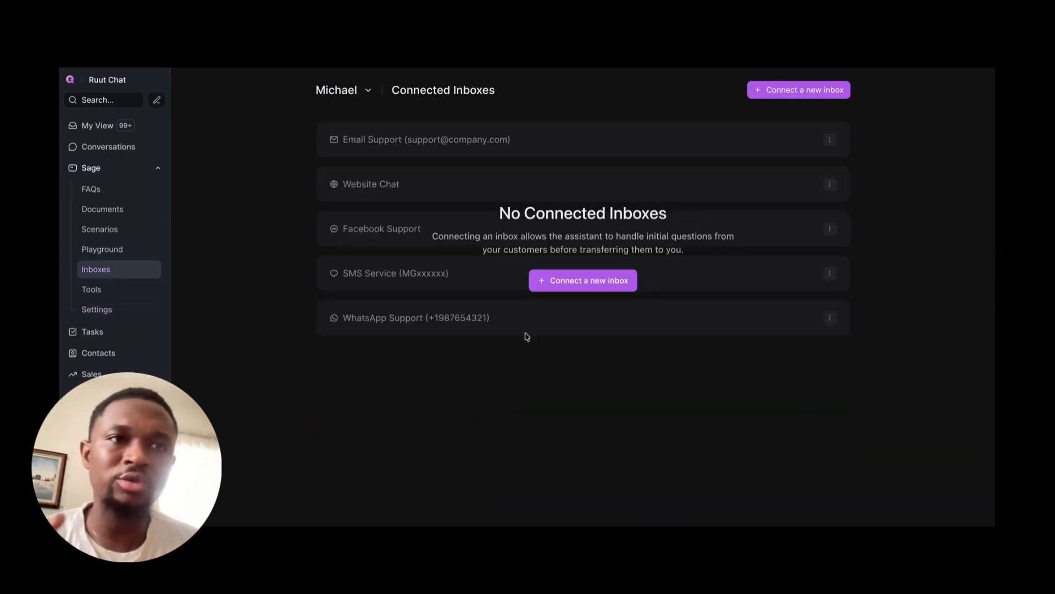
pyautogui.click(567, 281)
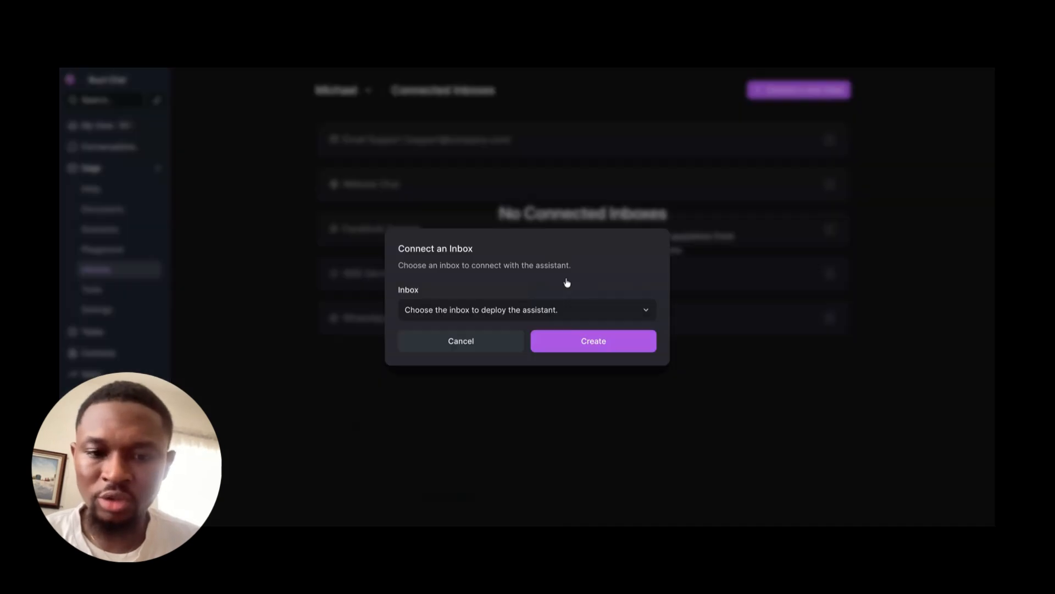
pyautogui.click(460, 304)
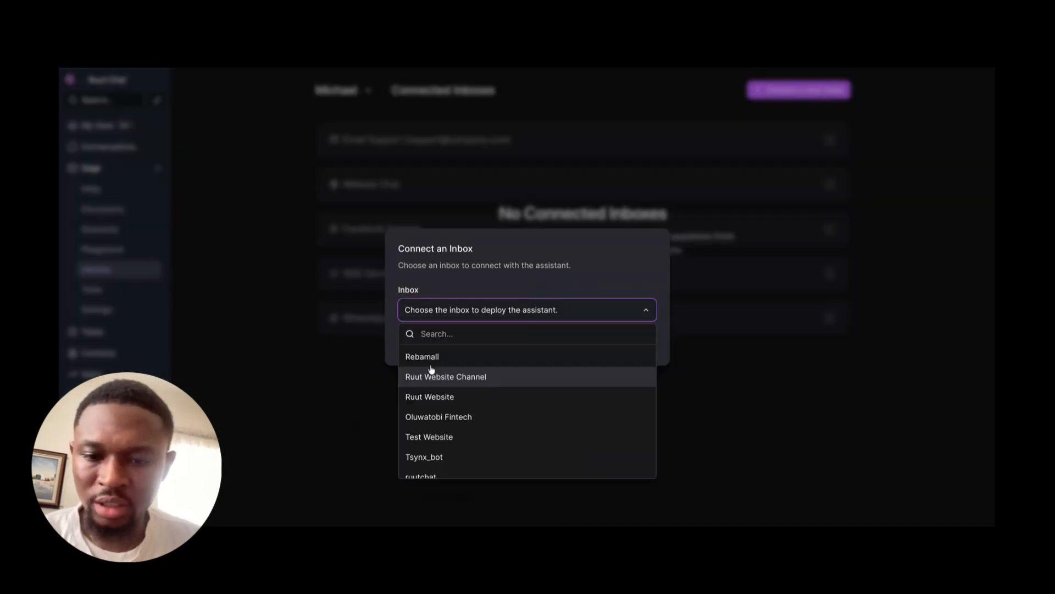
pyautogui.scroll(-1, 424, 443)
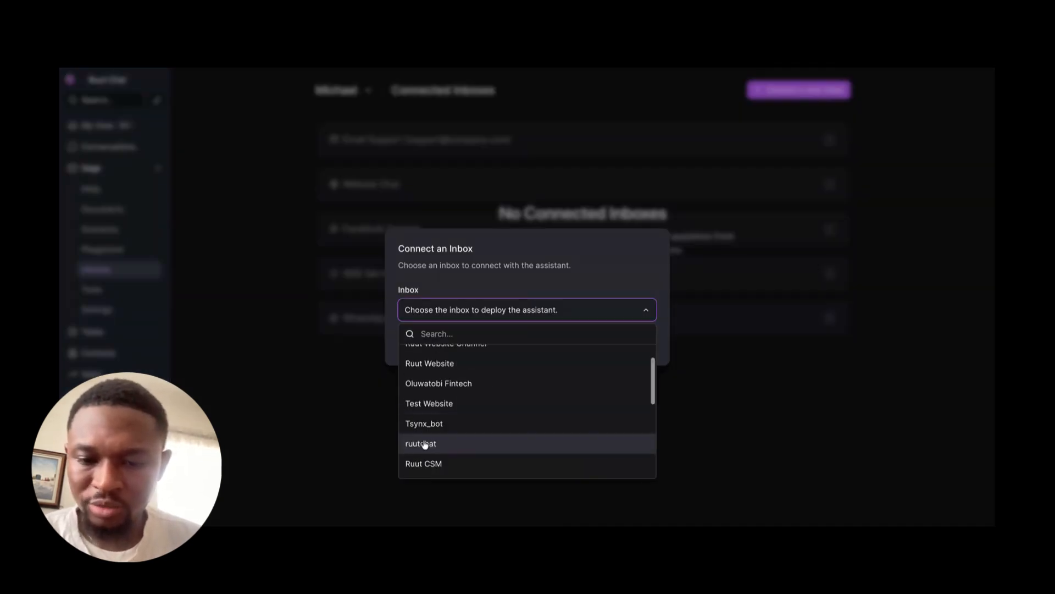
pyautogui.click(424, 449)
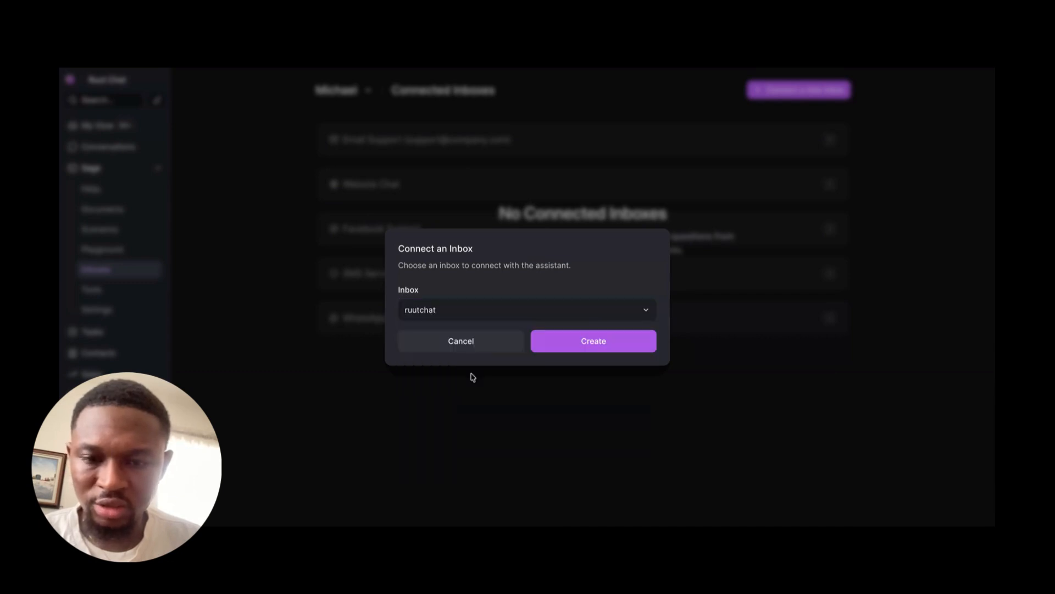
pyautogui.click(568, 345)
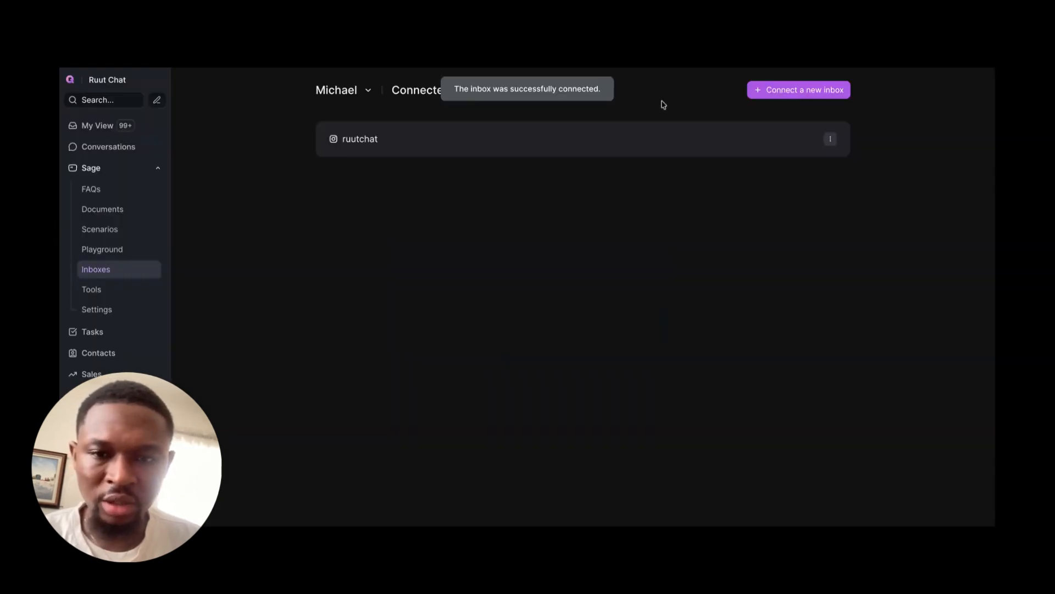